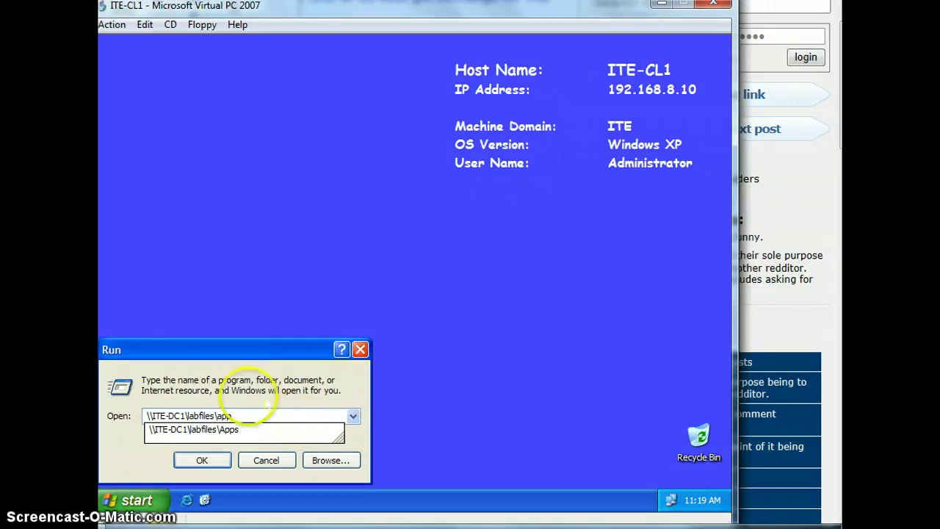
- Run the installer at \\ITE-DC1\labfiles\apps\ShadowCopyClient.msi
{"action": "type", "text": "s"}
{"action": "key", "text": "alt+Tab"}
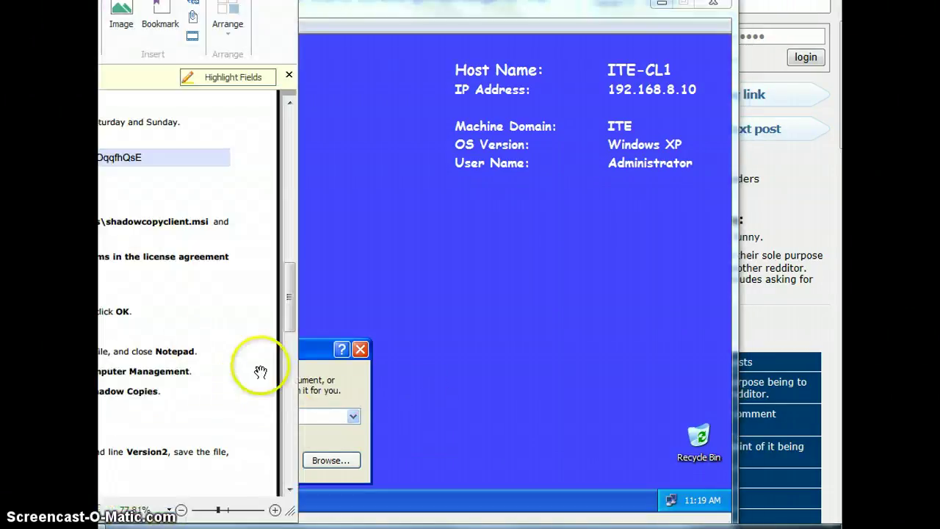
{"action": "left_click", "coordinate": [326, 402]}
{"action": "type", "text": "\\shad"}
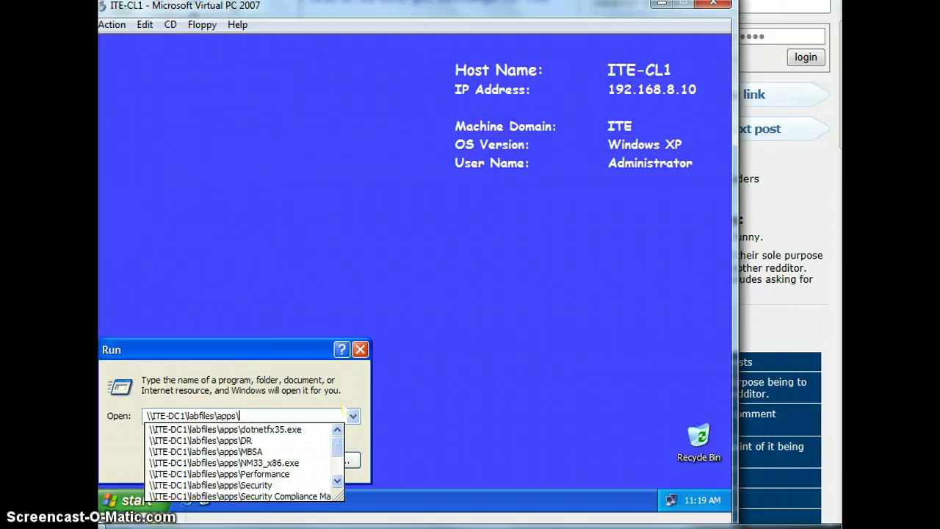
{"action": "left_click", "coordinate": [327, 429]}
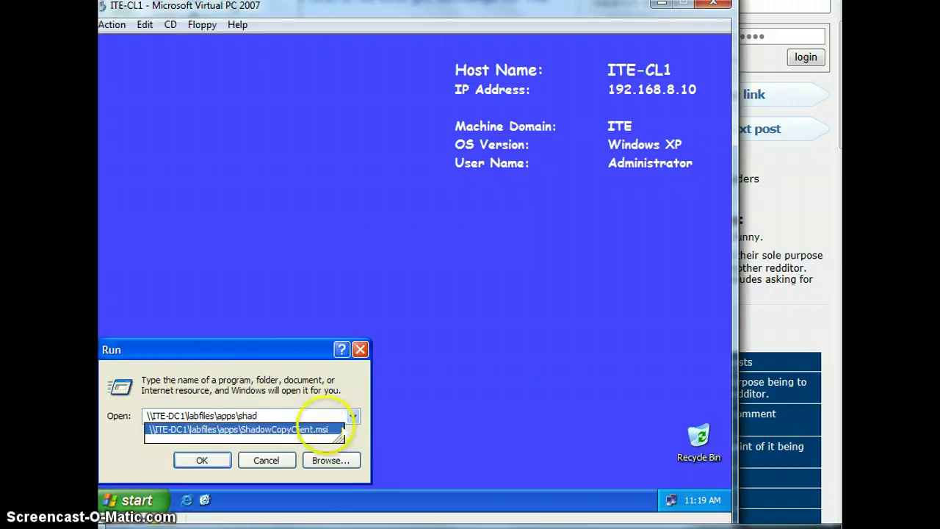
{"action": "left_click", "coordinate": [200, 459]}
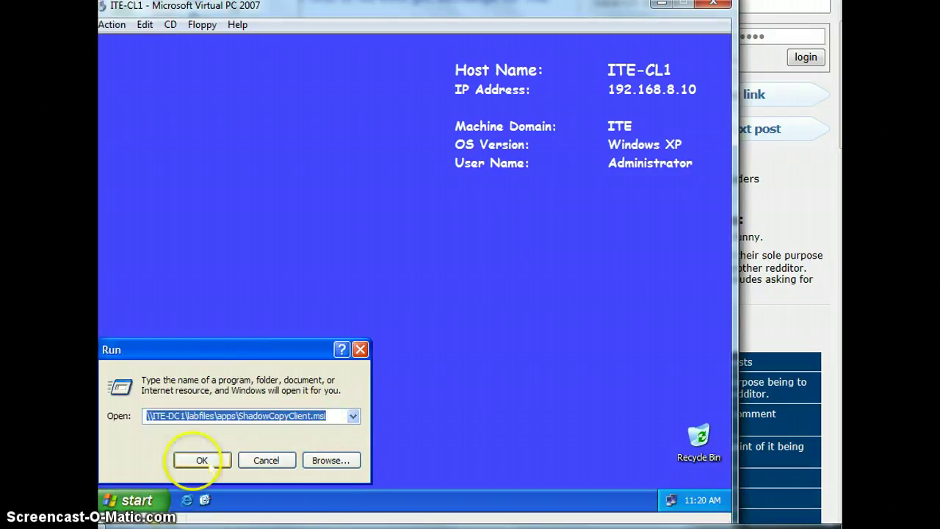
{"action": "left_click", "coordinate": [245, 383]}
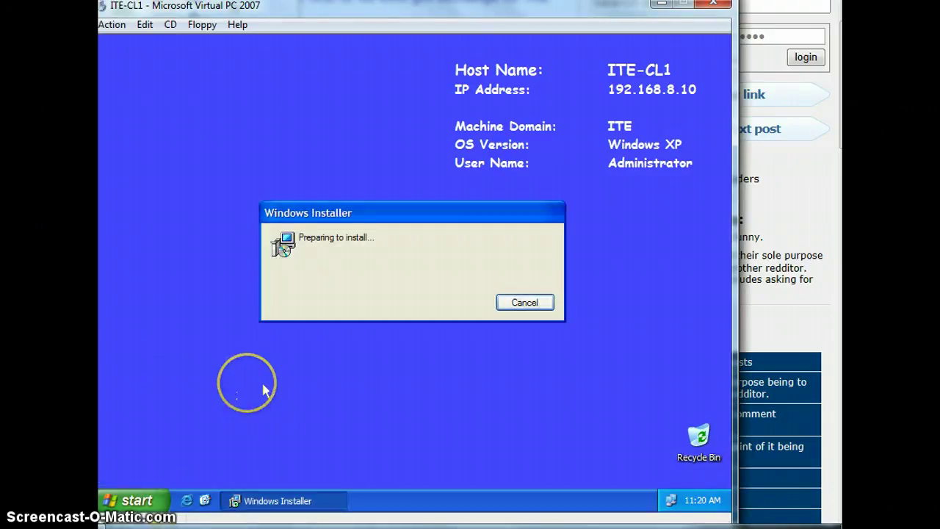
- Complete the Shadow Copy Client setup wizard, accepting the terms in the license agreement, and finish the installation
{"action": "key", "text": "alt+Tab"}
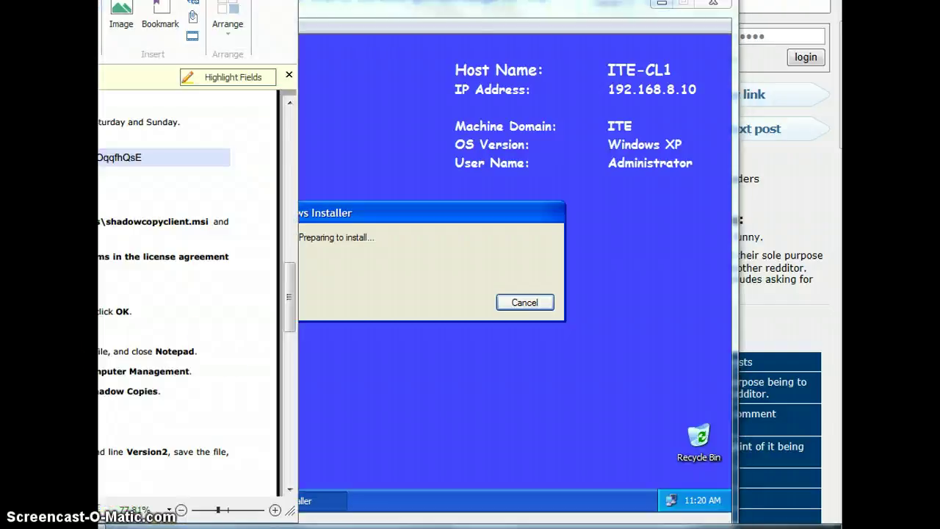
{"action": "left_click", "coordinate": [337, 335]}
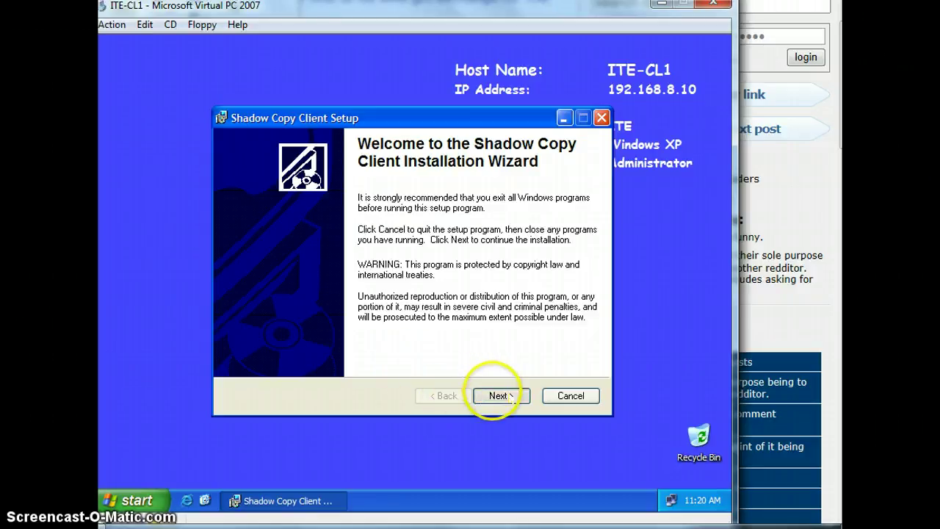
{"action": "left_click", "coordinate": [502, 395]}
{"action": "left_click", "coordinate": [360, 352]}
{"action": "left_click", "coordinate": [499, 395]}
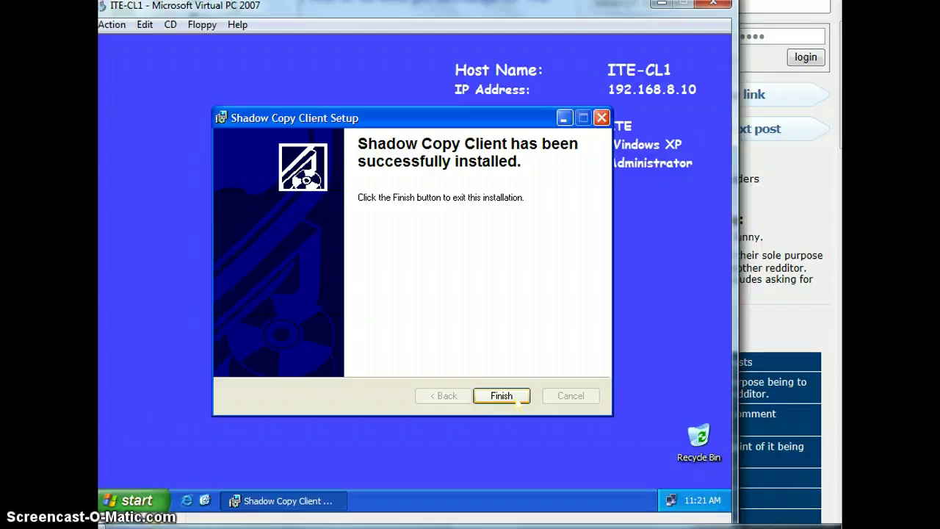
{"action": "left_click", "coordinate": [378, 227]}
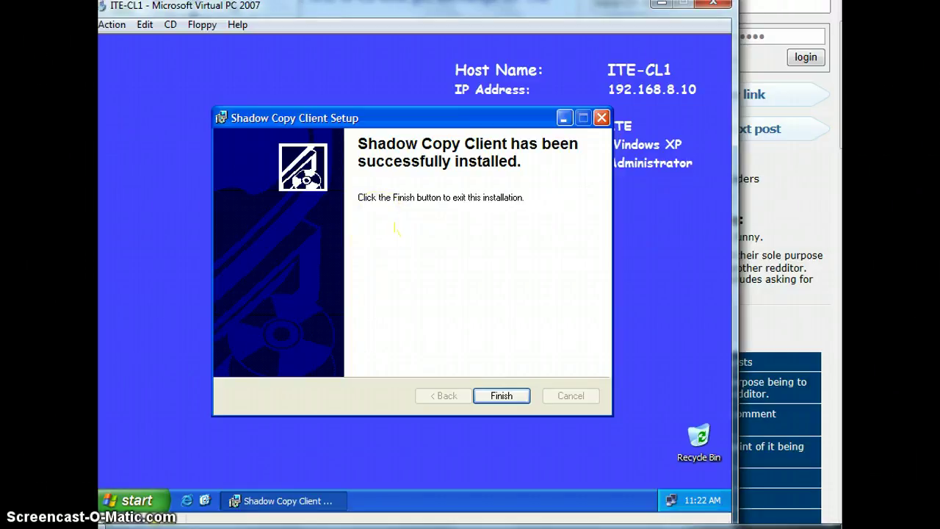
{"action": "left_click", "coordinate": [506, 393]}
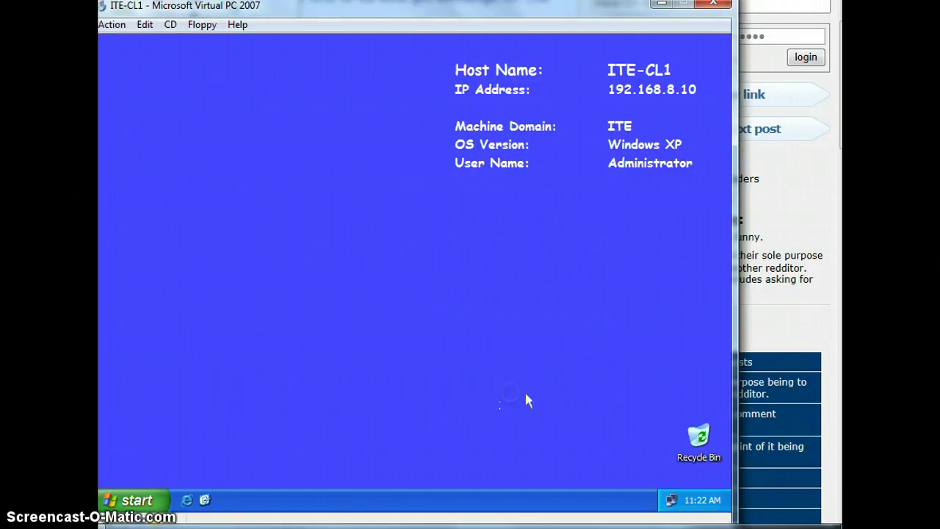
- Open the network share \\ITE-DC1\DATA through the Run dialog
{"action": "left_click", "coordinate": [100, 316]}
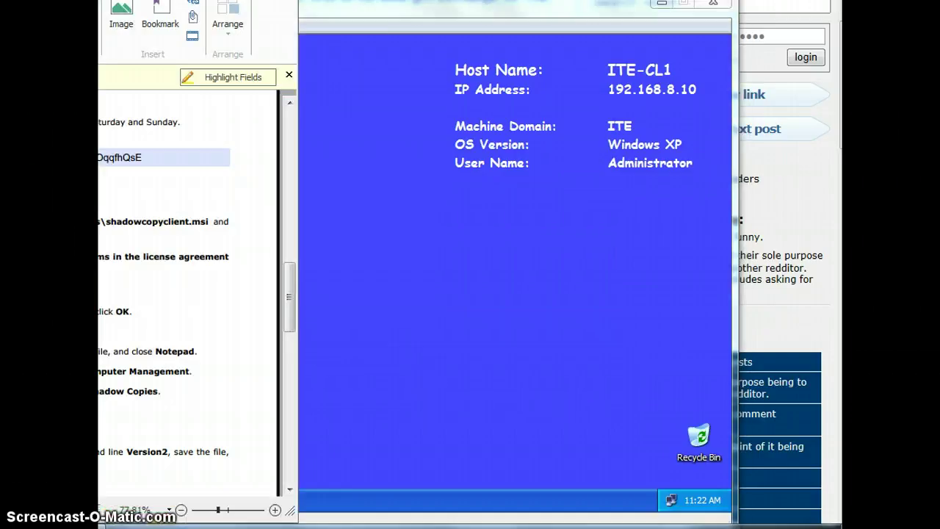
{"action": "left_click", "coordinate": [466, 273]}
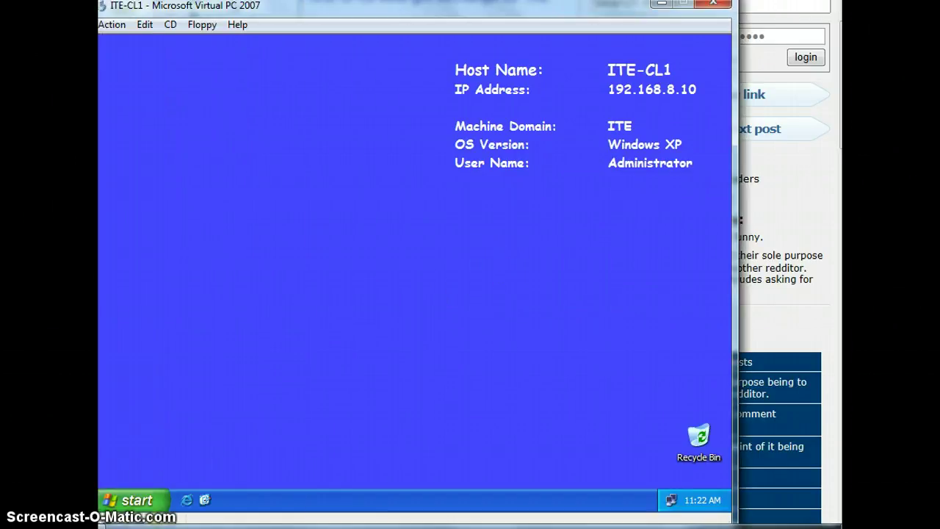
{"action": "left_click", "coordinate": [137, 500]}
{"action": "left_click", "coordinate": [298, 440]}
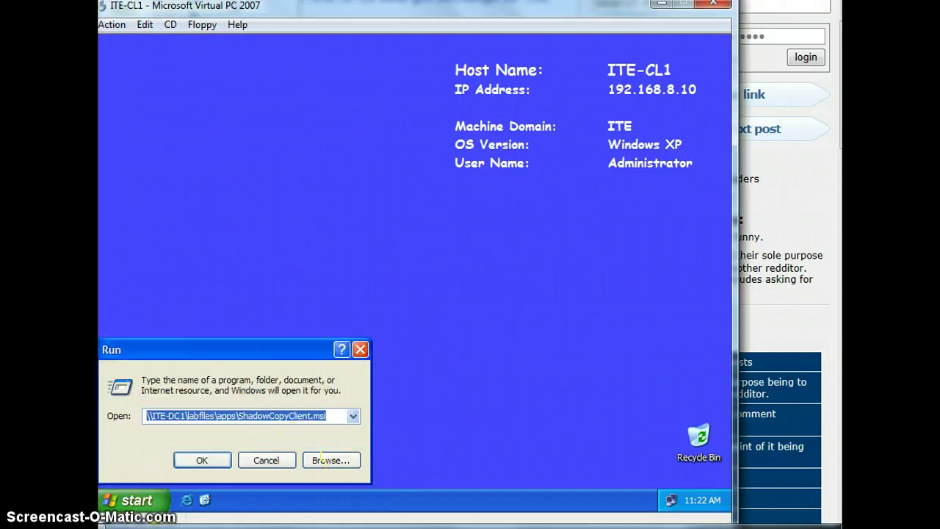
{"action": "key", "text": "End"}
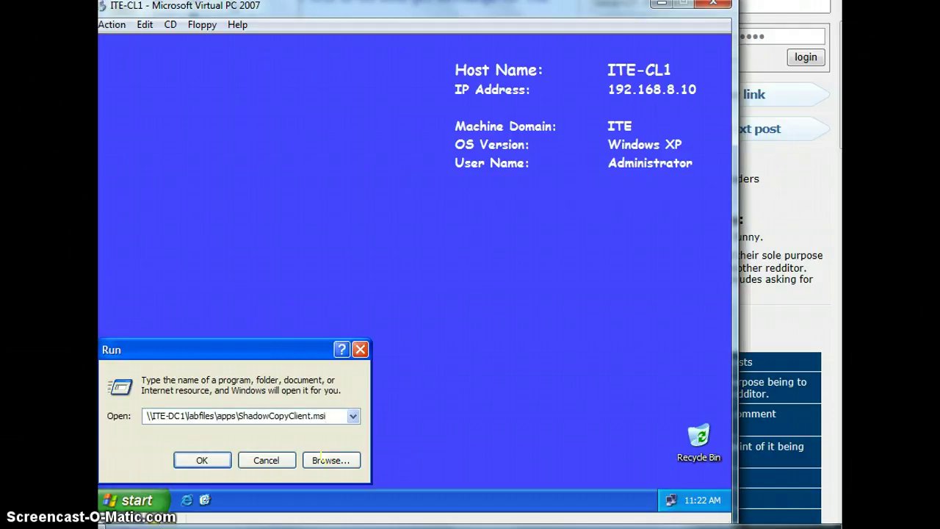
{"action": "key", "text": "BackSpace"}
{"action": "key", "text": "BackSpace"}
{"action": "key", "text": "BackSpace"}
{"action": "key", "text": "BackSpace"}
{"action": "key", "text": "BackSpace"}
{"action": "key", "text": "BackSpace"}
{"action": "key", "text": "BackSpace"}
{"action": "key", "text": "BackSpace"}
{"action": "key", "text": "BackSpace"}
{"action": "key", "text": "BackSpace"}
{"action": "key", "text": "BackSpace"}
{"action": "key", "text": "BackSpace"}
{"action": "key", "text": "BackSpace"}
{"action": "key", "text": "BackSpace"}
{"action": "key", "text": "BackSpace"}
{"action": "key", "text": "BackSpace"}
{"action": "key", "text": "BackSpace"}
{"action": "key", "text": "BackSpace"}
{"action": "key", "text": "BackSpace"}
{"action": "key", "text": "BackSpace"}
{"action": "key", "text": "BackSpace"}
{"action": "key", "text": "BackSpace"}
{"action": "key", "text": "BackSpace"}
{"action": "key", "text": "BackSpace"}
{"action": "key", "text": "BackSpace"}
{"action": "key", "text": "BackSpace"}
{"action": "key", "text": "BackSpace"}
{"action": "key", "text": "BackSpace"}
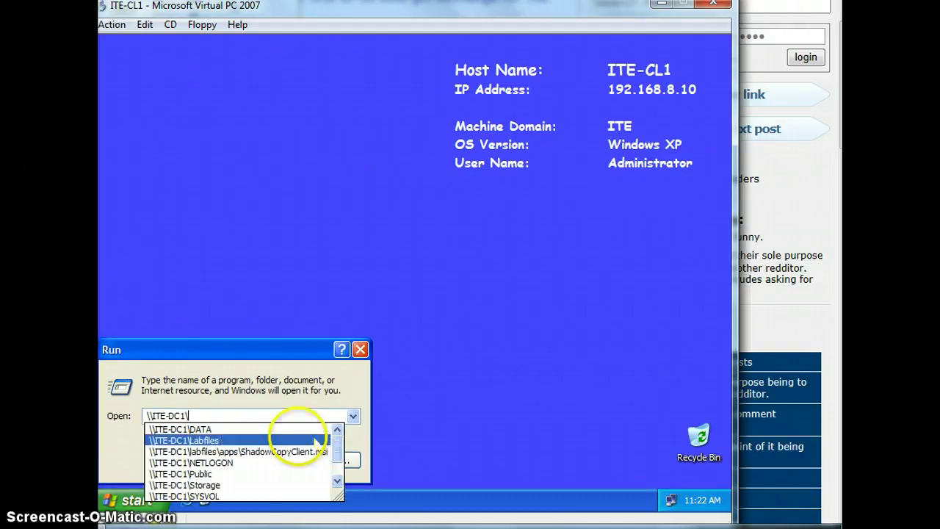
{"action": "left_click", "coordinate": [294, 430]}
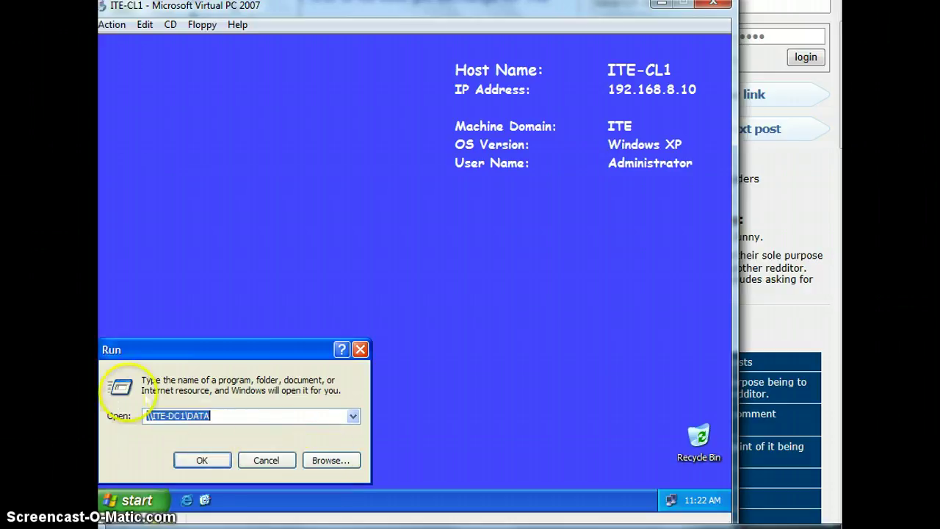
{"action": "left_click", "coordinate": [202, 460]}
- Create a text document in the data share and name it shadow, accepting the removal of its file extension
{"action": "key", "text": "alt+Tab"}
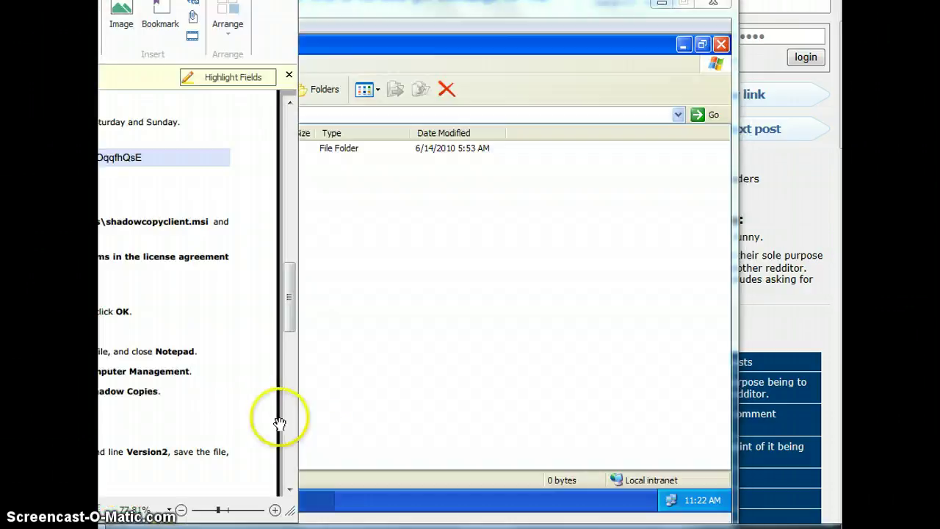
{"action": "left_click", "coordinate": [379, 373]}
{"action": "right_click", "coordinate": [169, 197]}
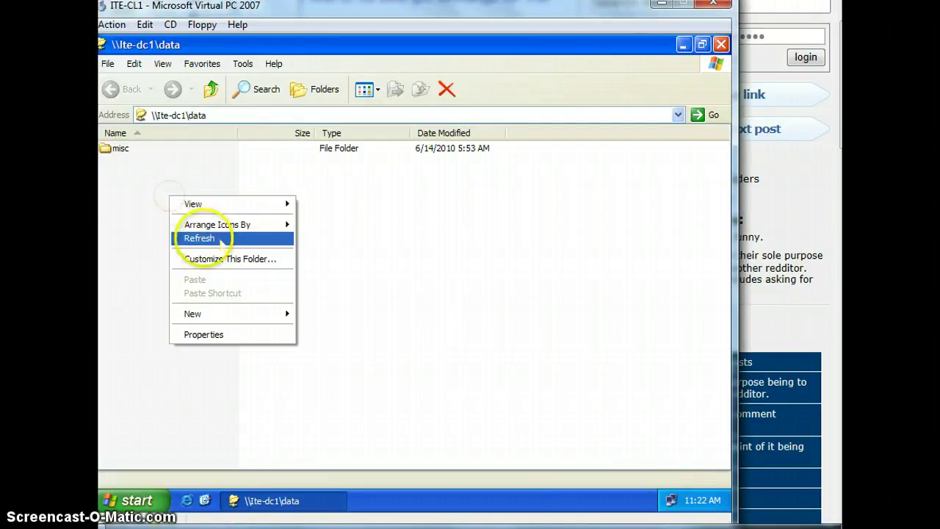
{"action": "mouse_move", "coordinate": [224, 314]}
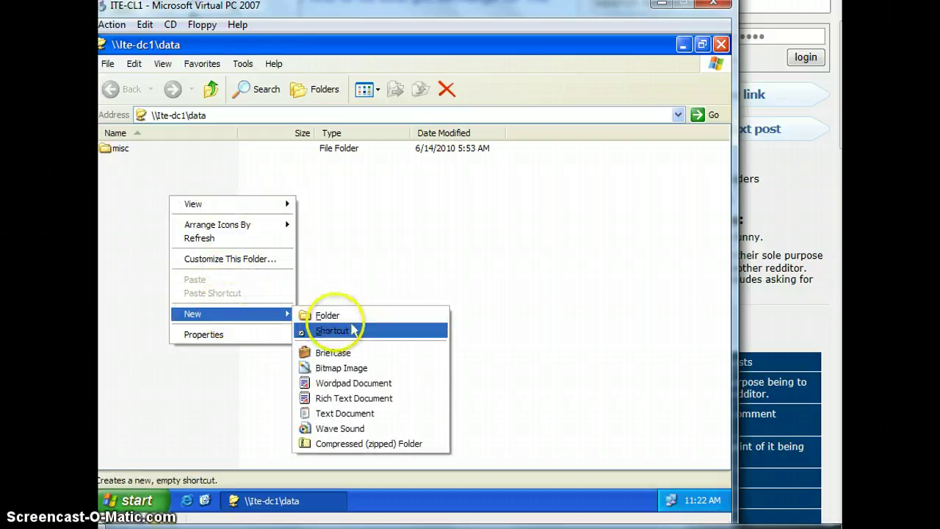
{"action": "left_click", "coordinate": [345, 413]}
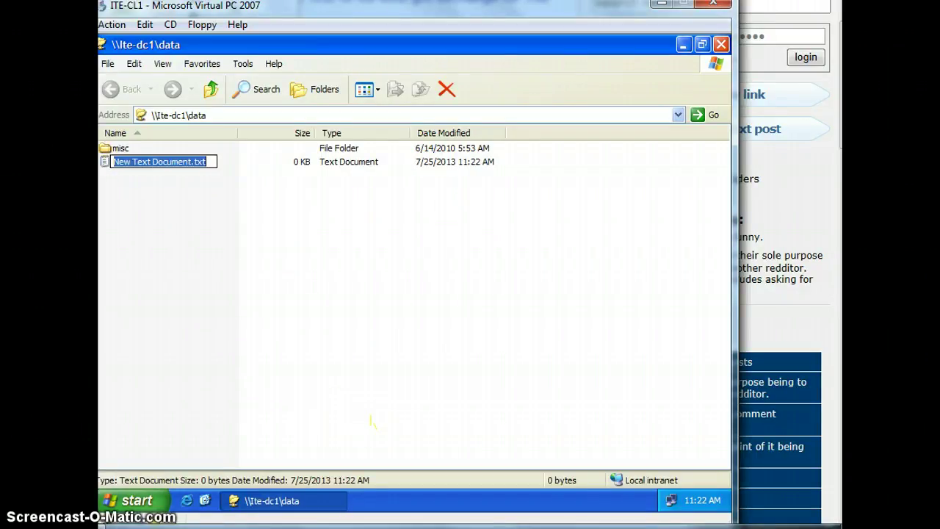
{"action": "type", "text": "shoa"}
{"action": "key", "text": "BackSpace"}
{"action": "key", "text": "BackSpace"}
{"action": "type", "text": "adow"}
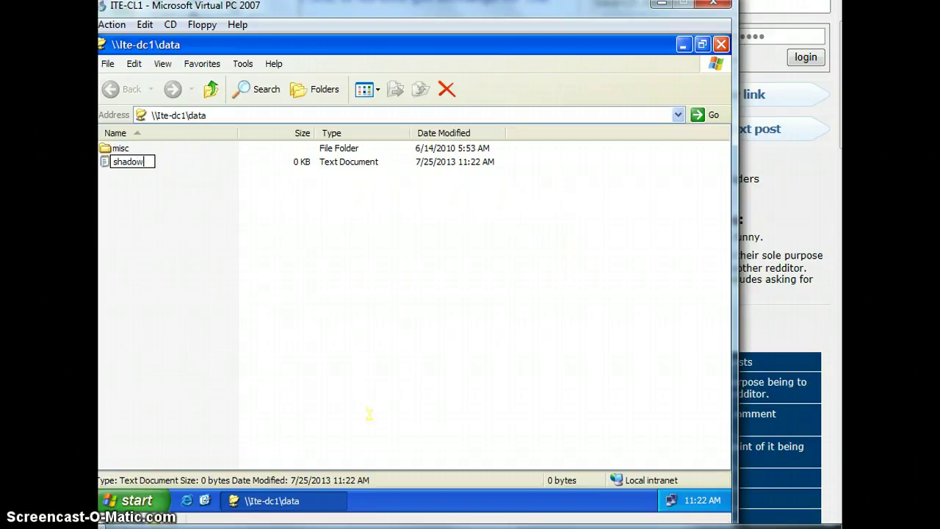
{"action": "key", "text": "Return"}
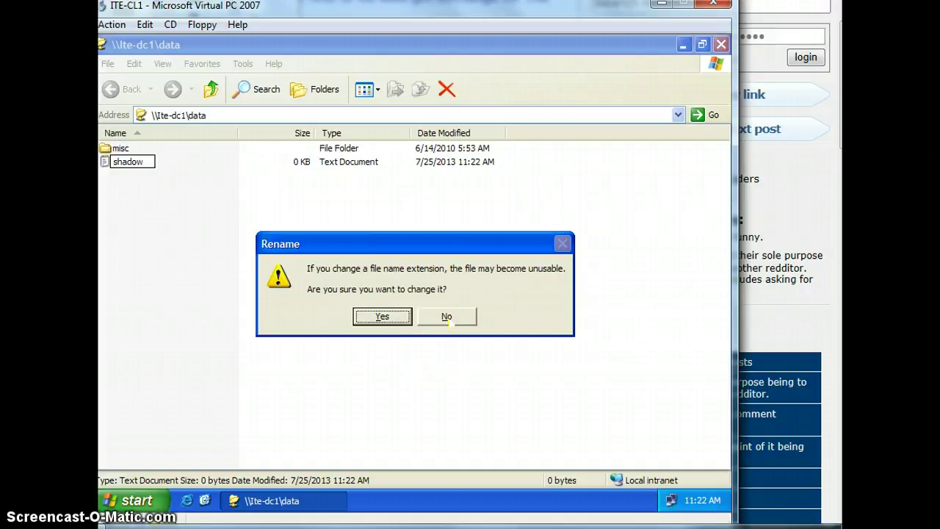
{"action": "left_click", "coordinate": [378, 317]}
- Delete the extensionless shadow file from the data share
{"action": "right_click", "coordinate": [133, 165]}
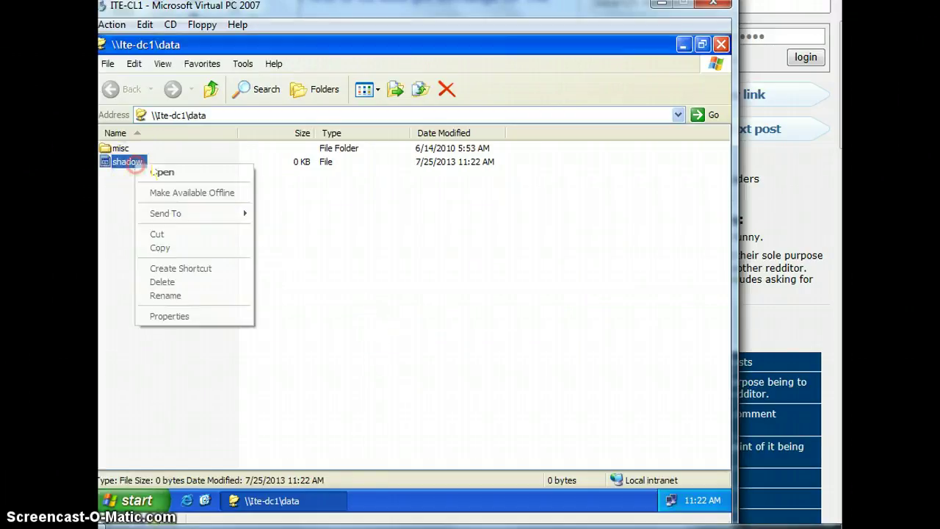
{"action": "left_click", "coordinate": [197, 282]}
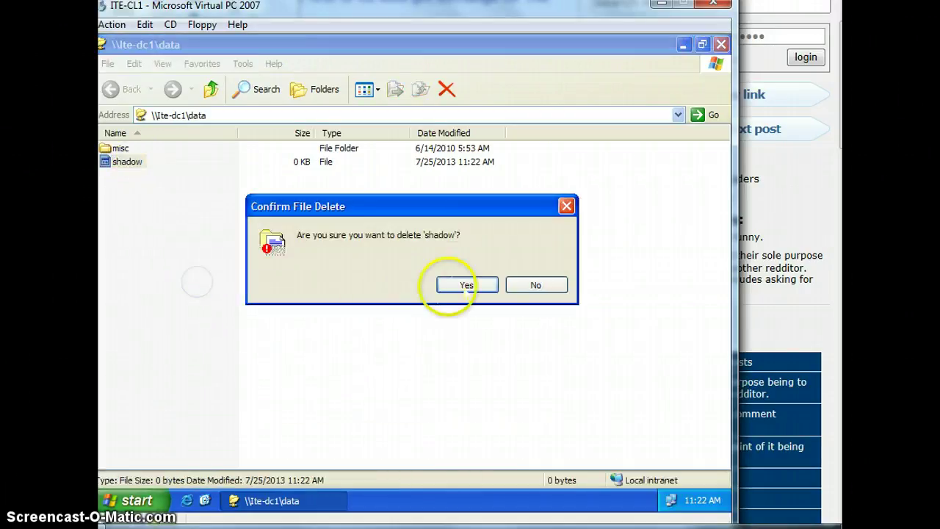
{"action": "left_click", "coordinate": [450, 285]}
- Create a new text document named Shadow.txt in the data share
{"action": "right_click", "coordinate": [137, 187]}
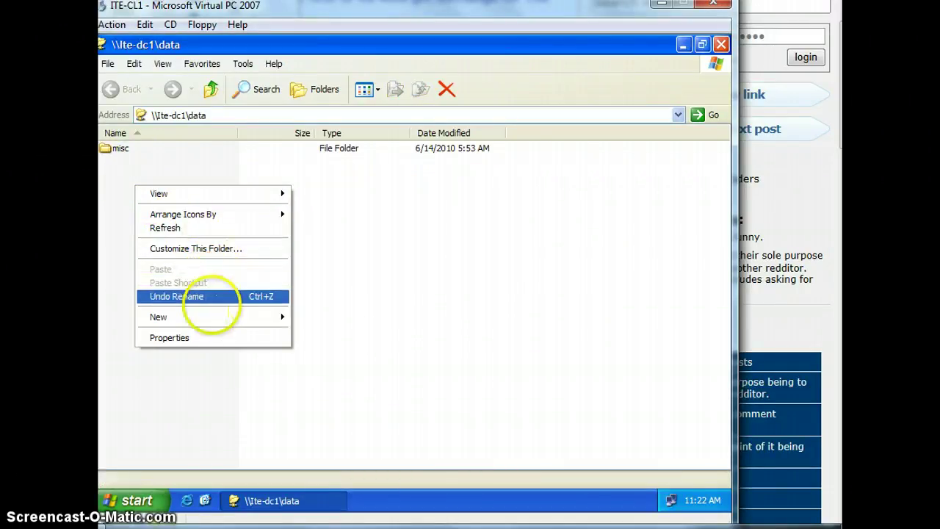
{"action": "mouse_move", "coordinate": [220, 316]}
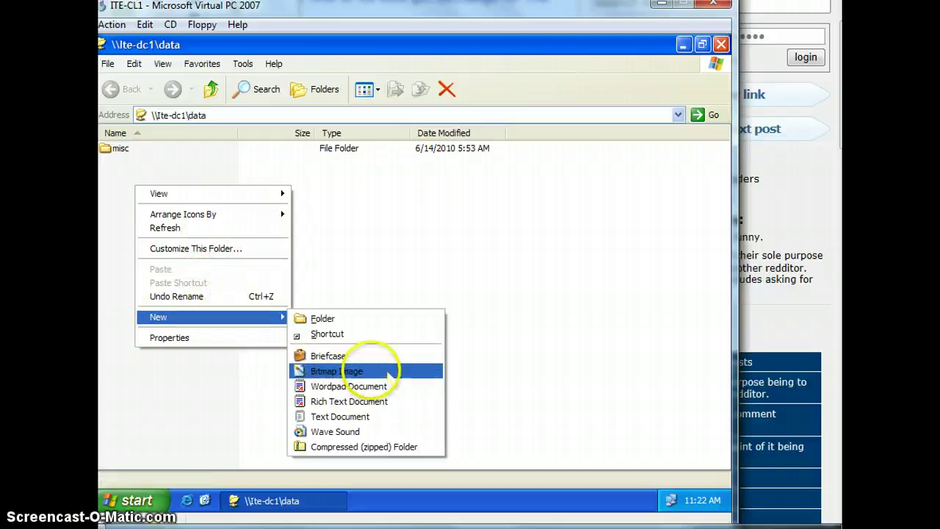
{"action": "left_click", "coordinate": [372, 416]}
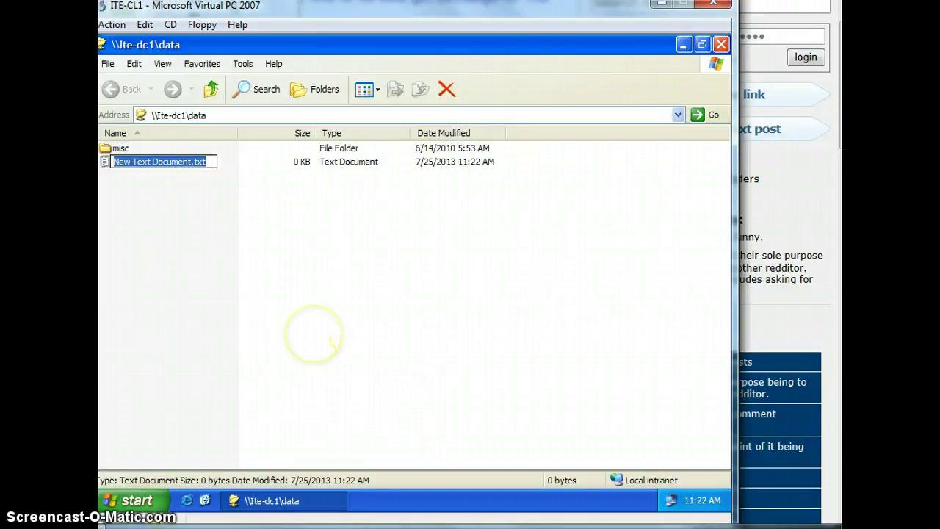
{"action": "type", "text": "Show"}
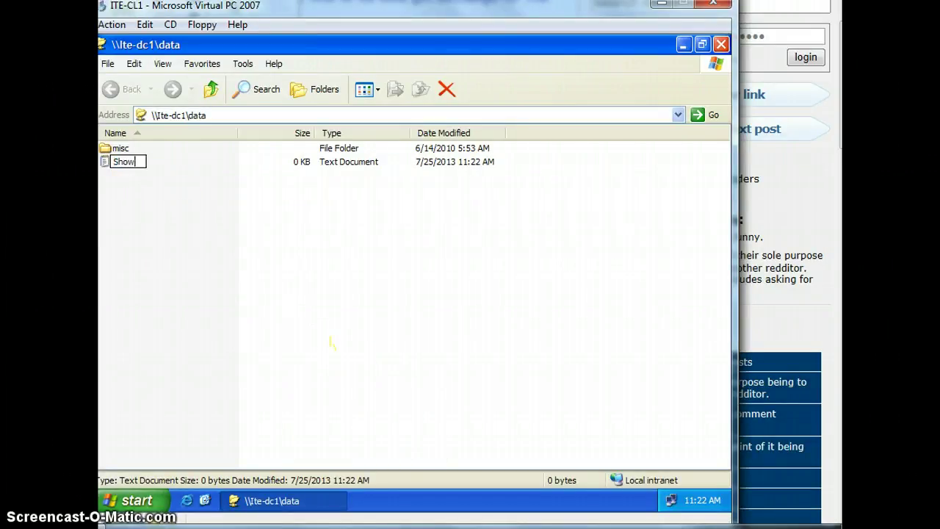
{"action": "key", "text": "BackSpace"}
{"action": "key", "text": "BackSpace"}
{"action": "type", "text": "adow.txt"}
{"action": "key", "text": "Return"}
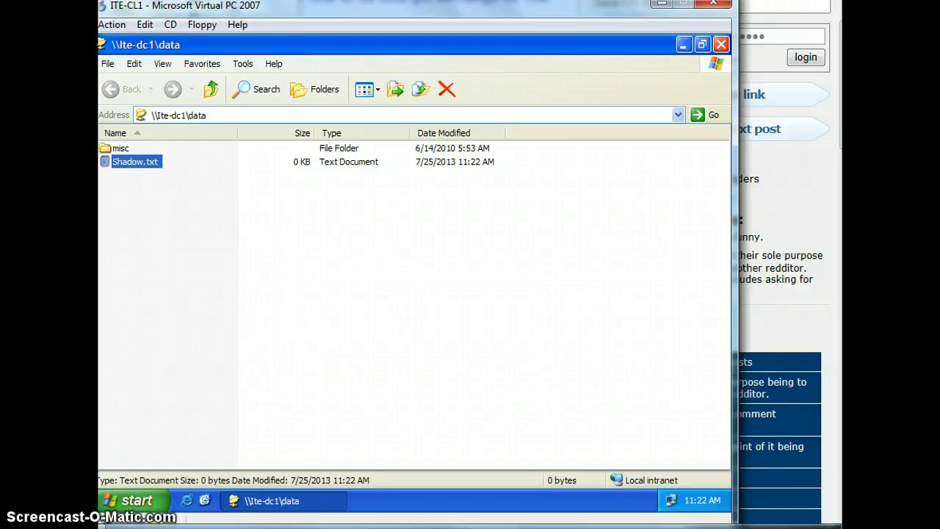
- Open Shadow.txt, enter the line version1, and close Notepad with the changes saved
{"action": "left_click", "coordinate": [95, 319]}
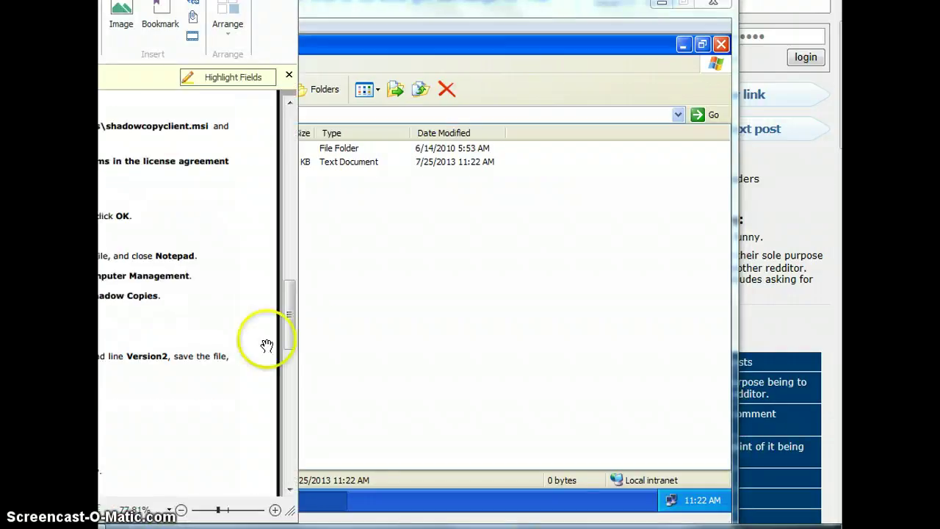
{"action": "left_click", "coordinate": [343, 317]}
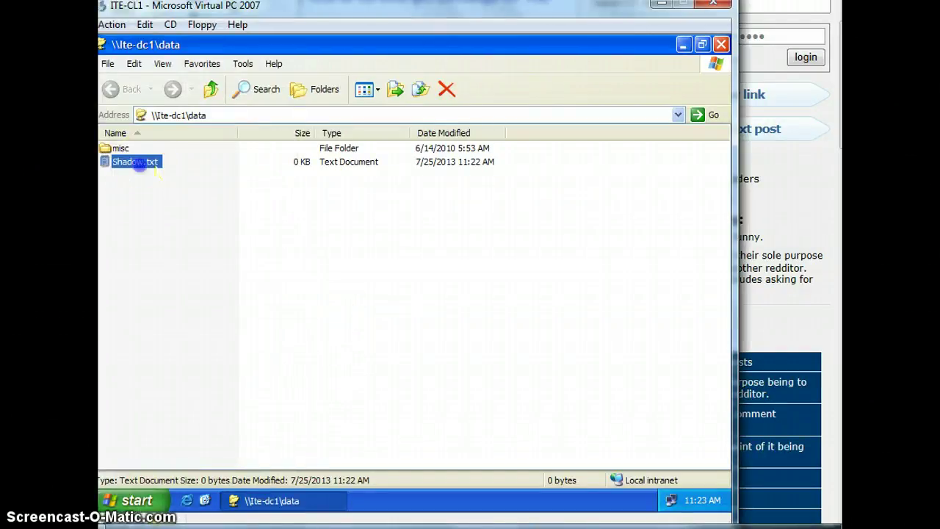
{"action": "double_click", "coordinate": [135, 161]}
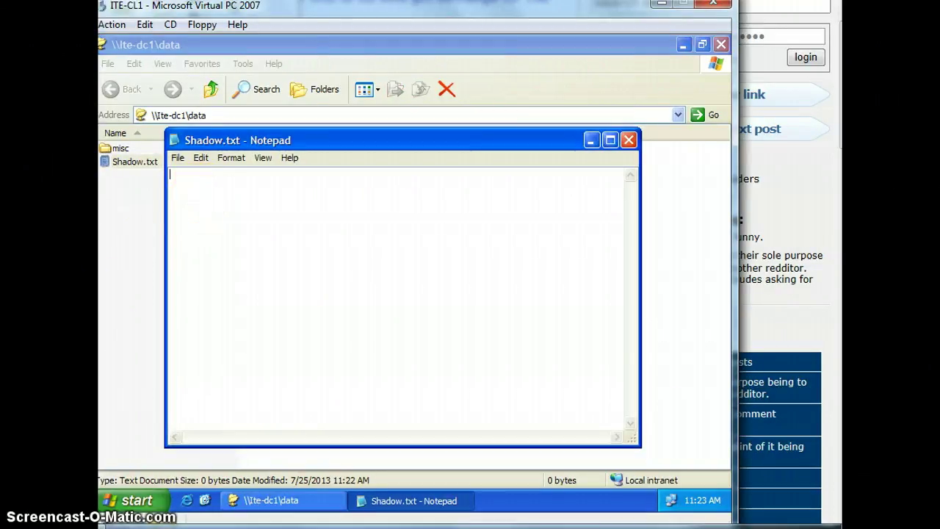
{"action": "key", "text": "alt+Tab"}
{"action": "left_click", "coordinate": [370, 279]}
{"action": "type", "text": "version1"}
{"action": "left_click", "coordinate": [629, 140]}
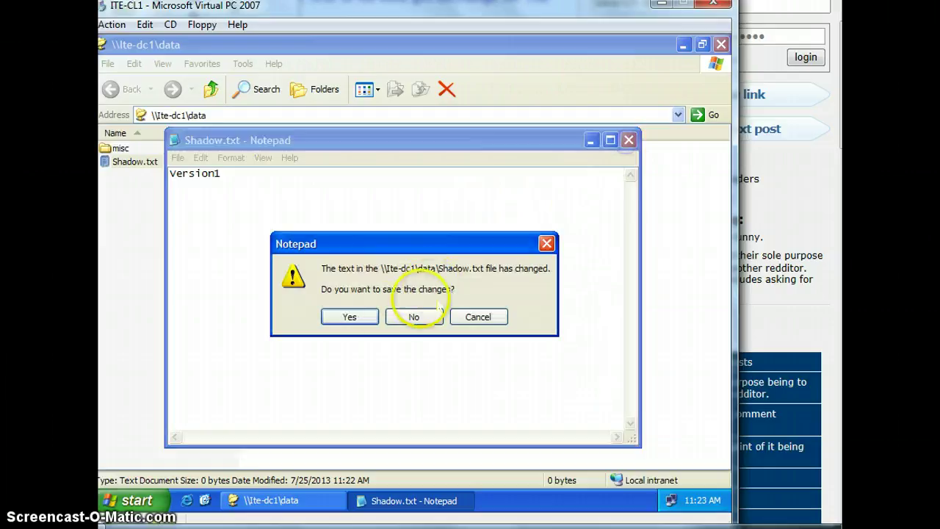
{"action": "left_click", "coordinate": [373, 315]}
{"action": "key", "text": "alt+Tab"}
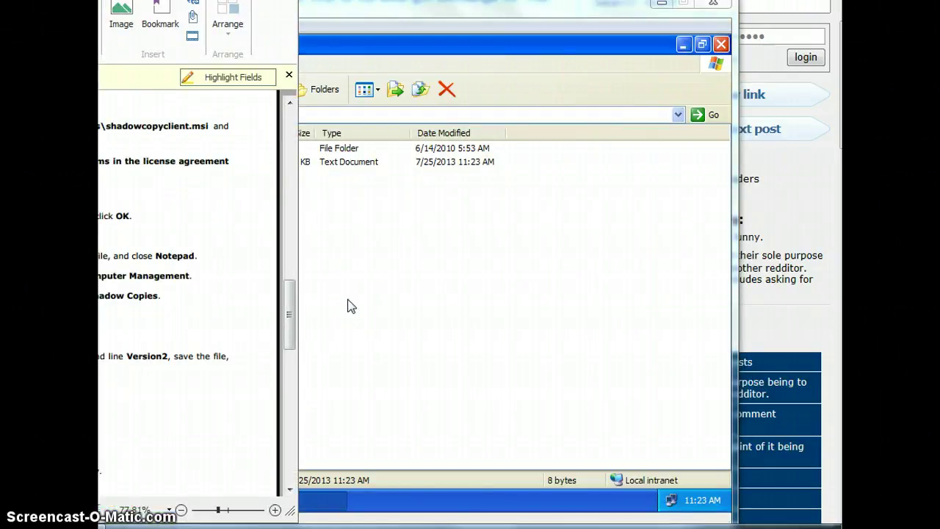
{"action": "left_click", "coordinate": [332, 306]}
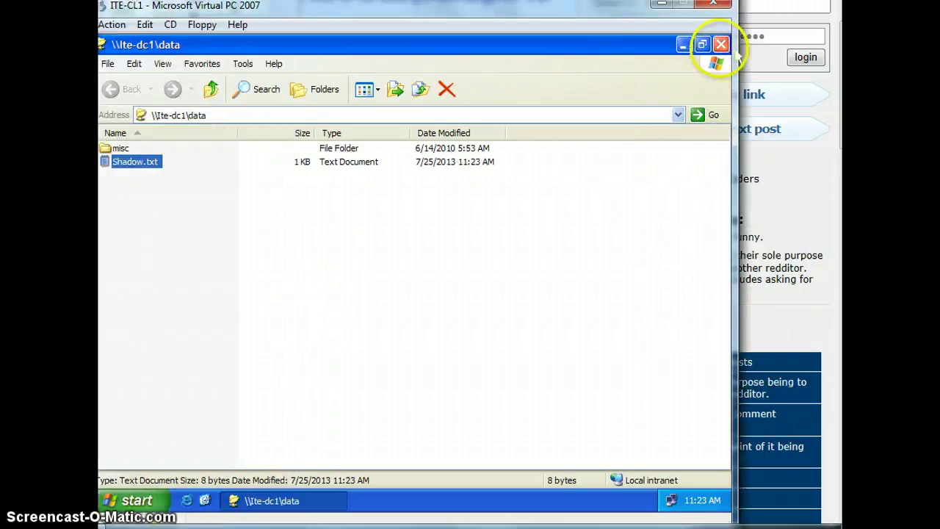
- Close the data share window, switch to the ITE-DC1 virtual machine and dismiss its automatic updates notification
{"action": "left_click", "coordinate": [722, 44]}
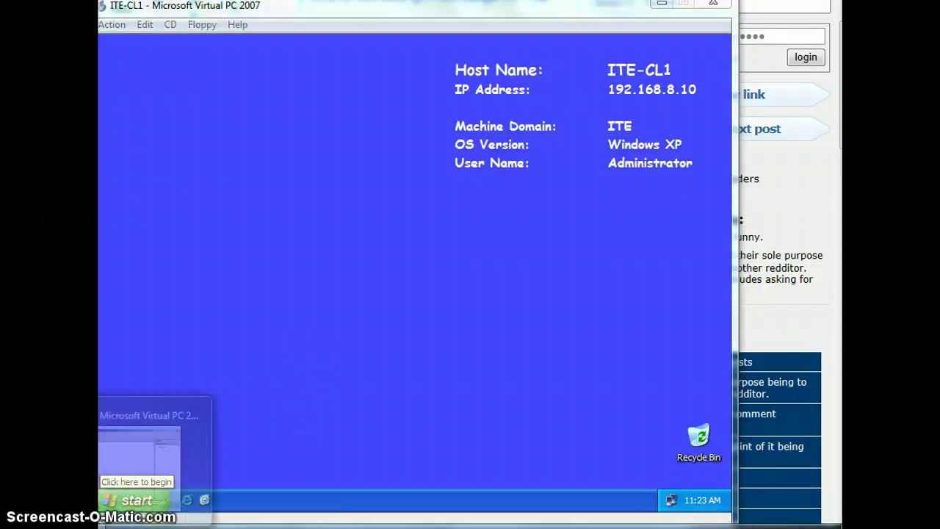
{"action": "left_click", "coordinate": [112, 459]}
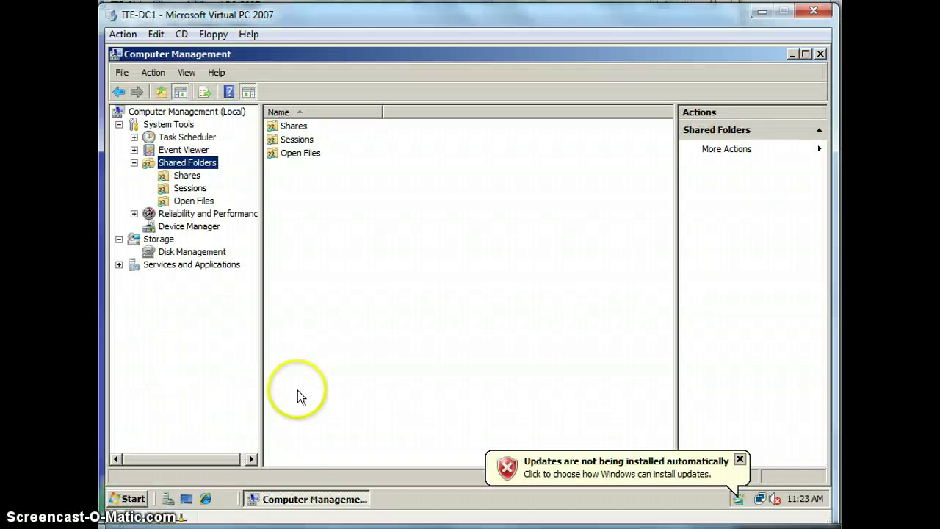
{"action": "left_click", "coordinate": [740, 460]}
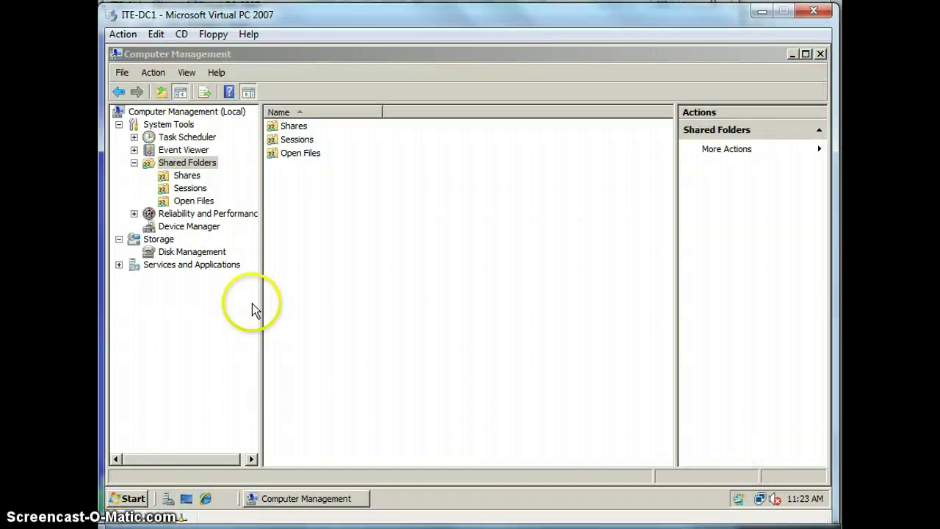
{"action": "left_click", "coordinate": [100, 326]}
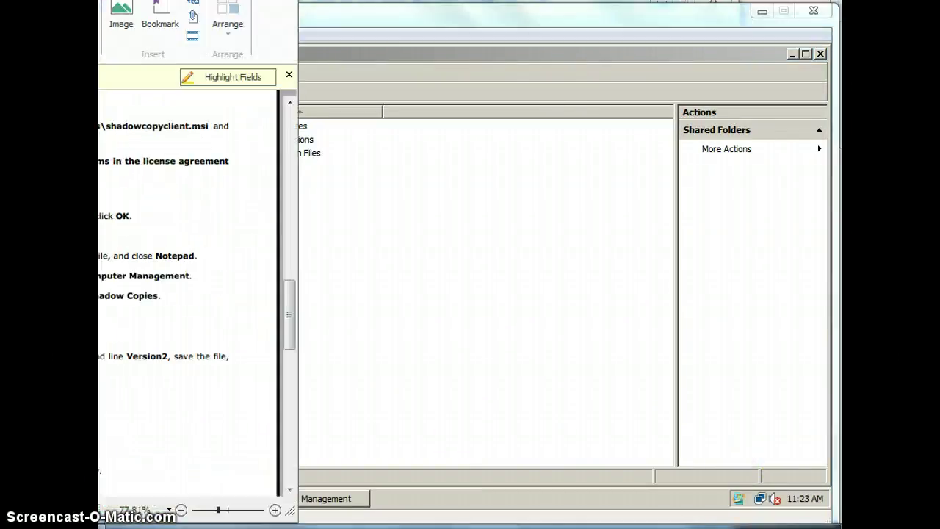
{"action": "left_click", "coordinate": [390, 330]}
- Open Computer Management from the administrative tools on ITE-DC1
{"action": "left_click", "coordinate": [130, 499]}
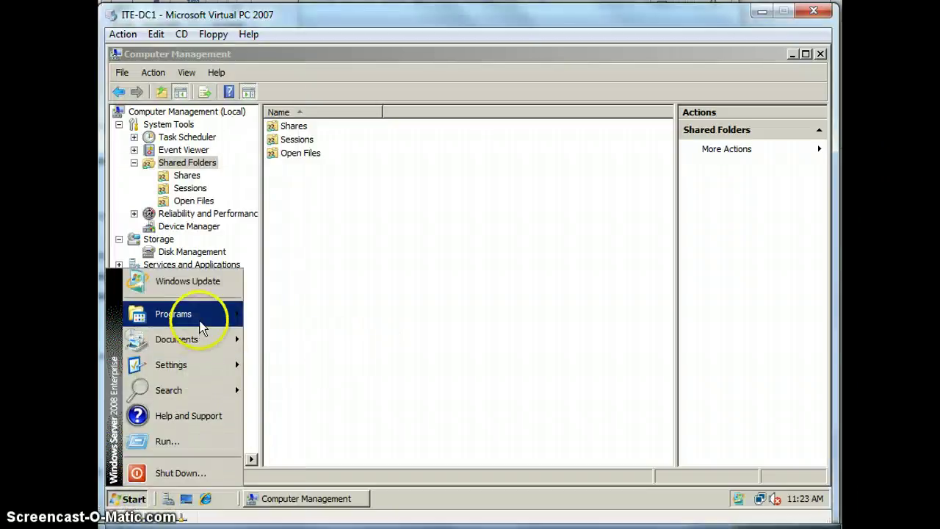
{"action": "mouse_move", "coordinate": [203, 321]}
{"action": "mouse_move", "coordinate": [321, 325]}
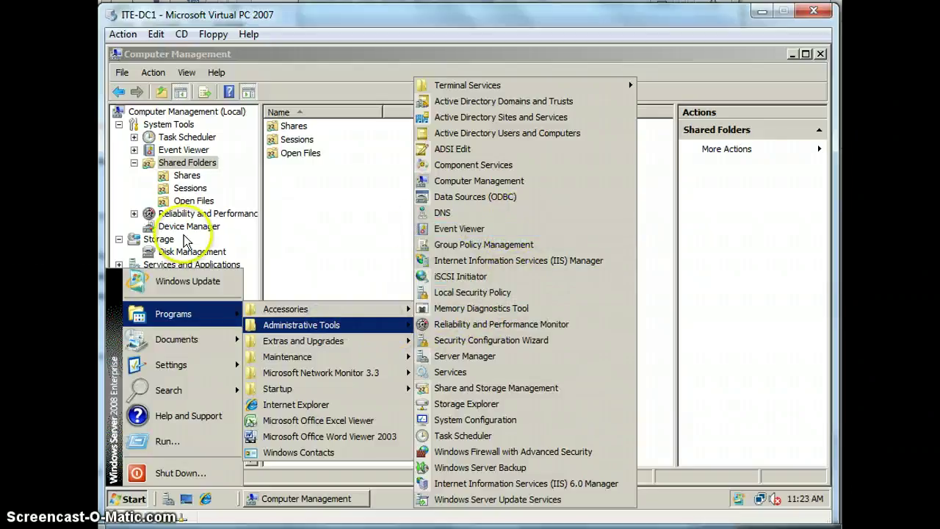
{"action": "left_click", "coordinate": [89, 313]}
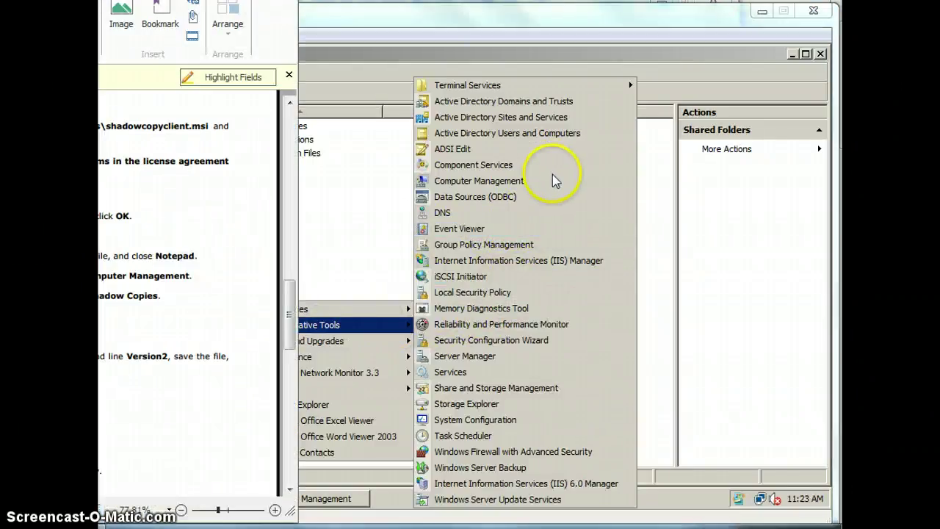
{"action": "left_click", "coordinate": [551, 180]}
{"action": "left_click", "coordinate": [551, 181]}
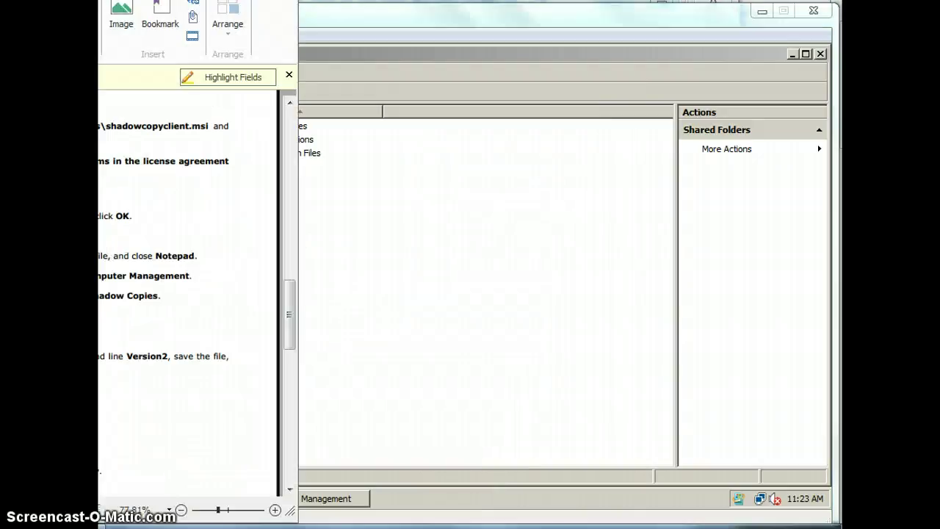
{"action": "left_click", "coordinate": [330, 311]}
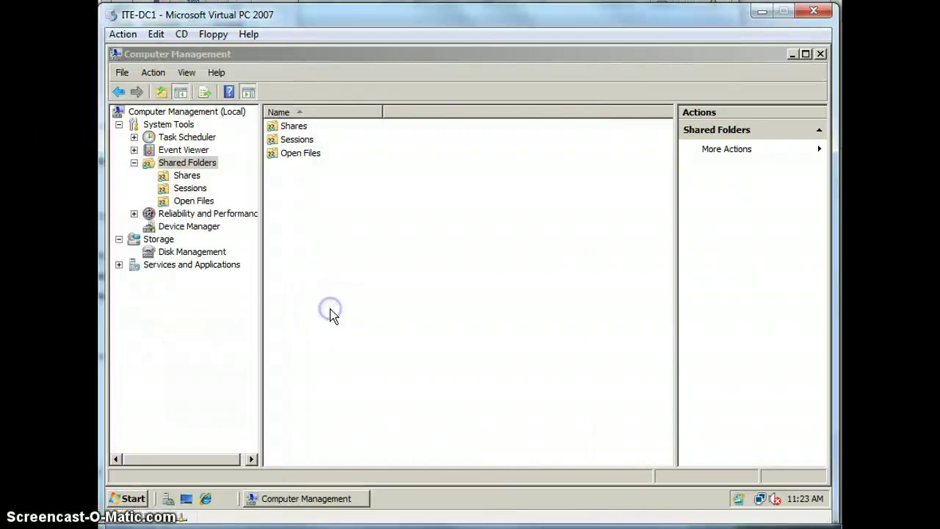
- Open the Shadow Copies settings for Shared Folders, create a shadow copy of volume C:\ immediately and accept the dialog
{"action": "right_click", "coordinate": [193, 163]}
{"action": "mouse_move", "coordinate": [235, 174]}
{"action": "left_click", "coordinate": [330, 171]}
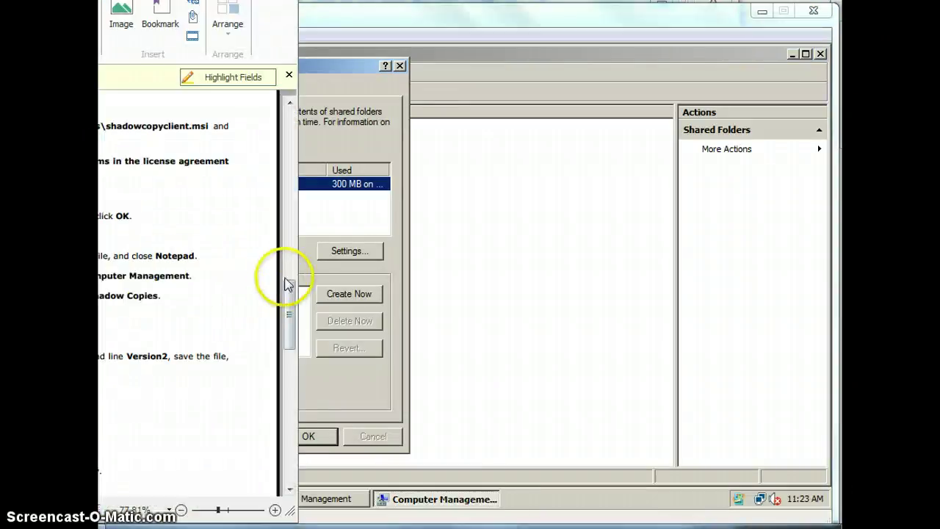
{"action": "left_click", "coordinate": [308, 246]}
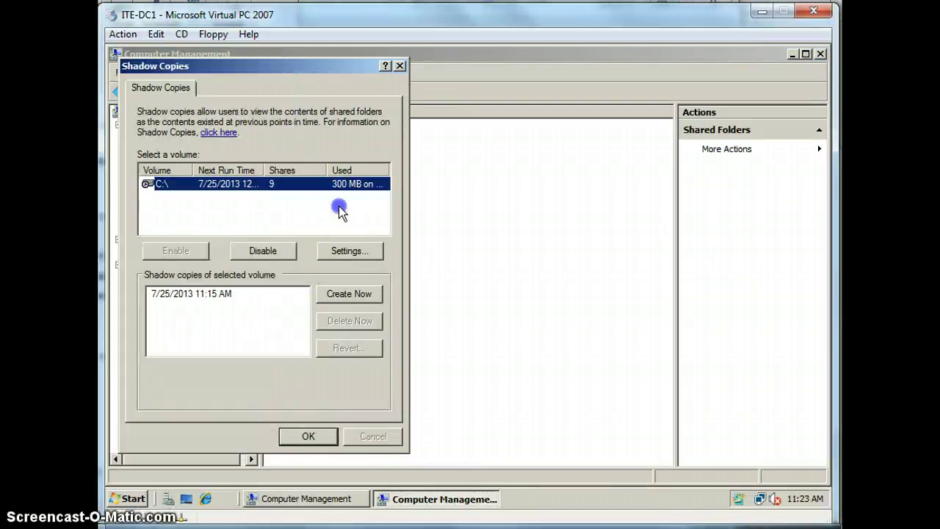
{"action": "left_click", "coordinate": [336, 294]}
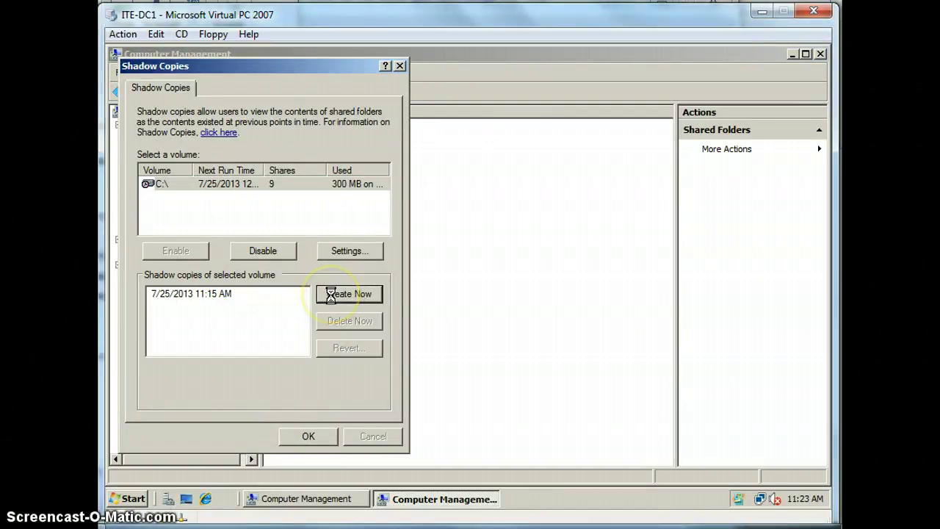
{"action": "left_click", "coordinate": [308, 438]}
- Close the Computer Management window that shows Shared Folders and check the next lab instructions
{"action": "key", "text": "alt+Tab"}
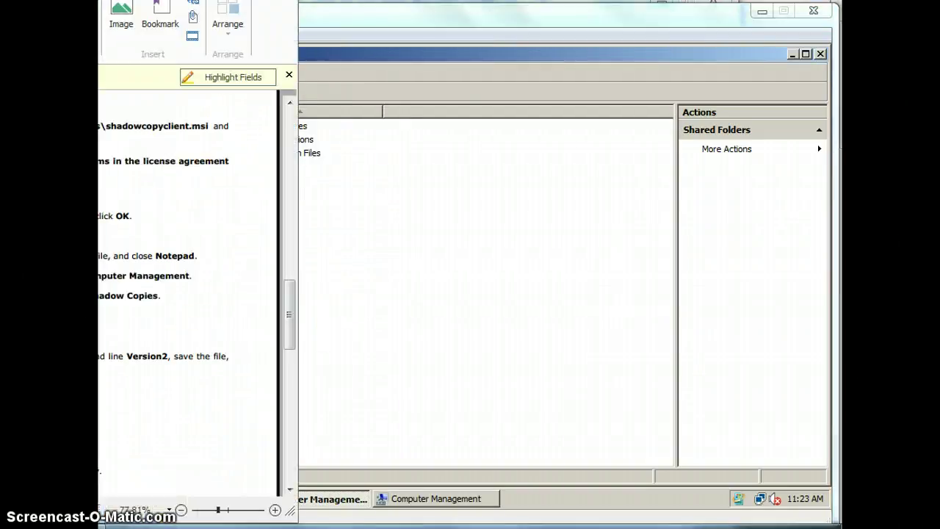
{"action": "left_click", "coordinate": [361, 405]}
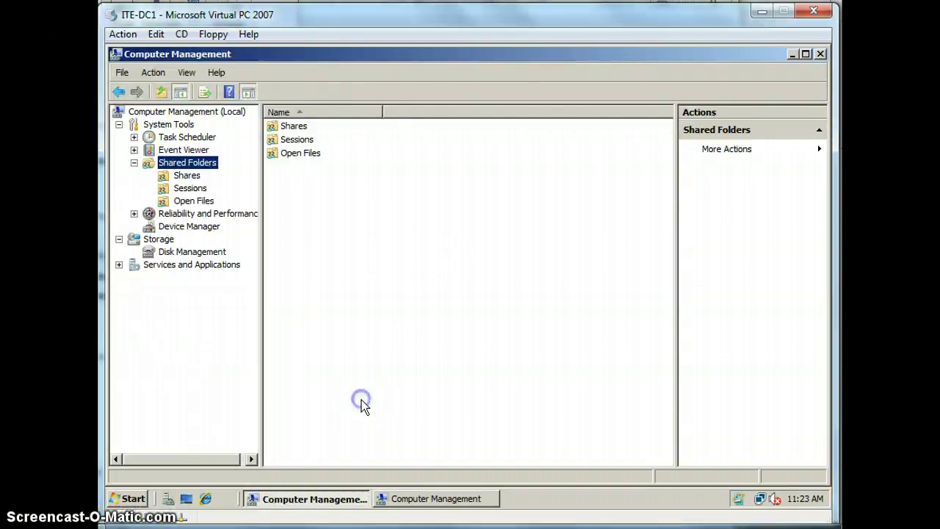
{"action": "right_click", "coordinate": [343, 502]}
{"action": "left_click", "coordinate": [373, 449]}
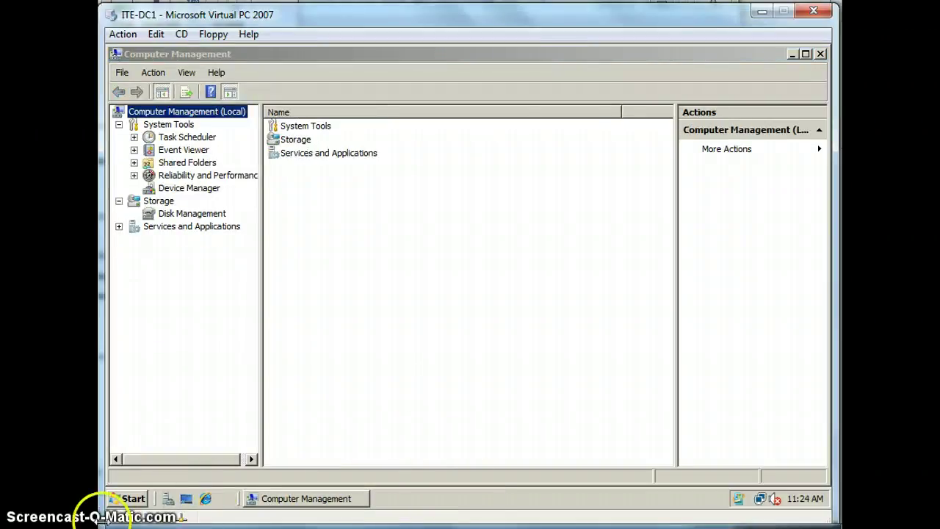
{"action": "key", "text": "alt+Tab"}
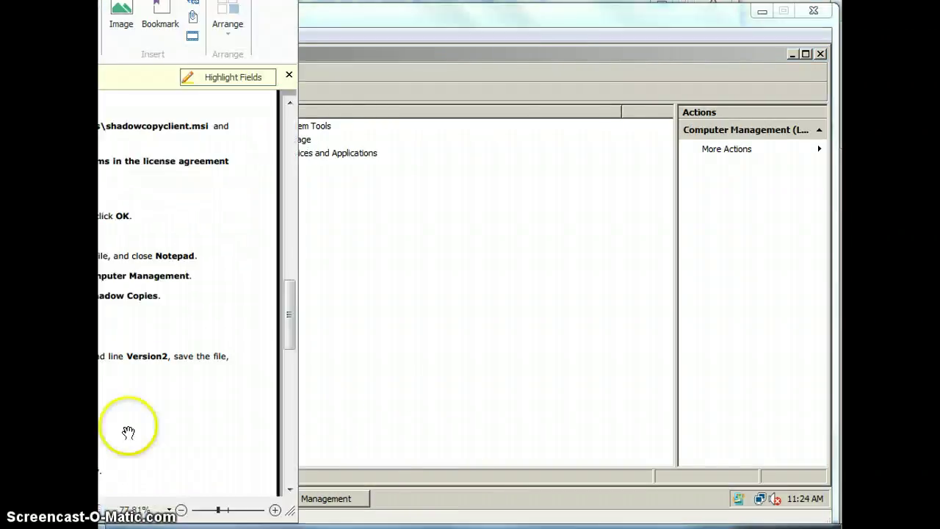
{"action": "left_click", "coordinate": [450, 413]}
{"action": "left_click", "coordinate": [448, 411]}
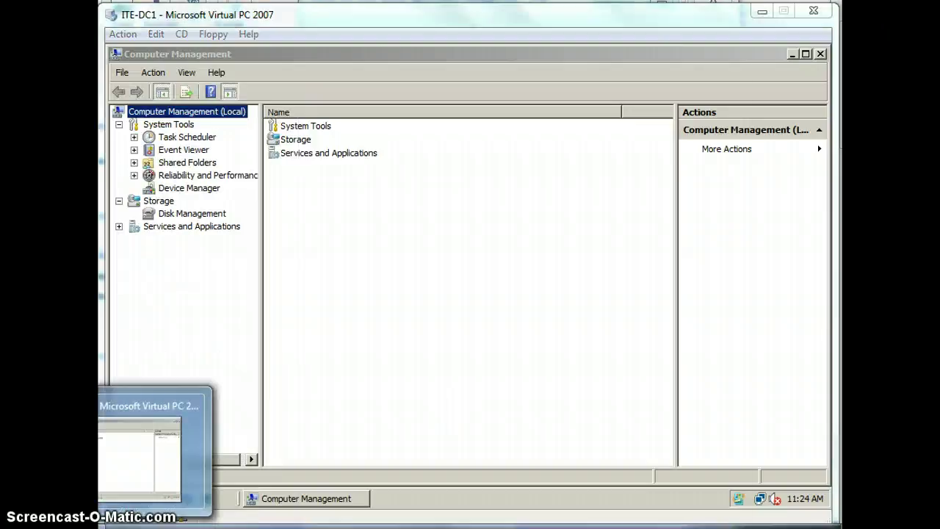
- Switch to the ITE-CL1 virtual machine and open the network share \\ITE-DC1\DATA
{"action": "left_click", "coordinate": [199, 462]}
{"action": "key", "text": "alt+Tab"}
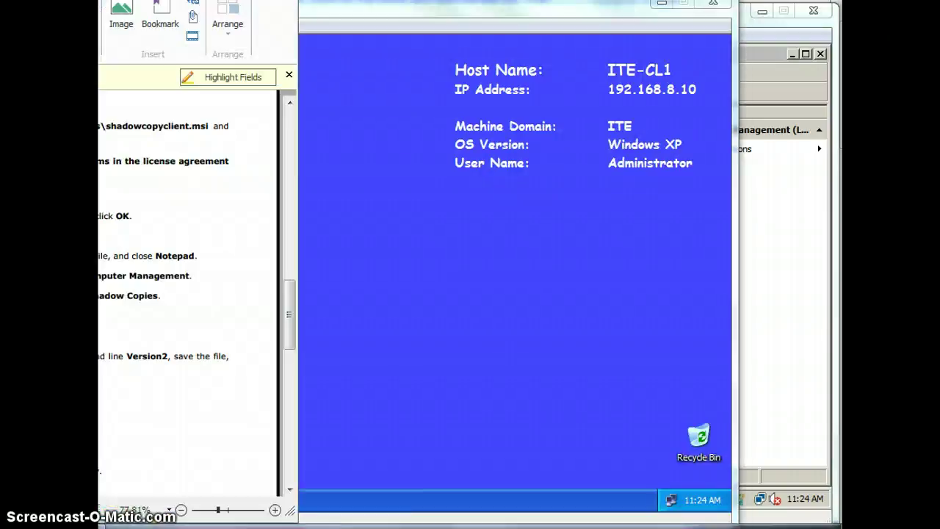
{"action": "left_click", "coordinate": [499, 407]}
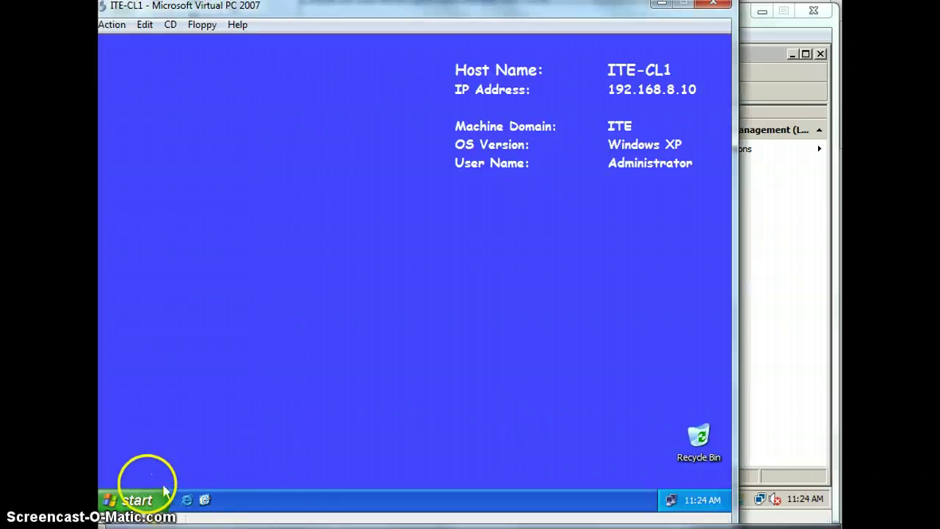
{"action": "left_click", "coordinate": [139, 497]}
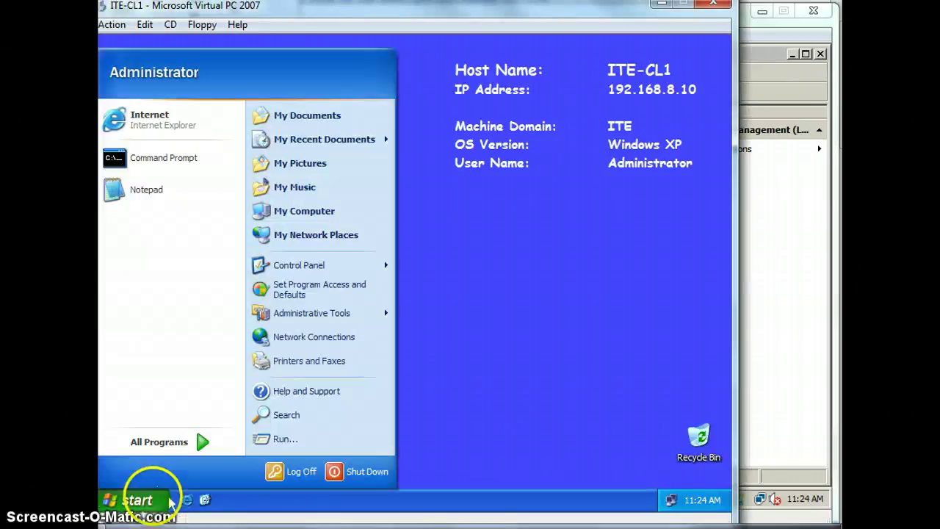
{"action": "left_click", "coordinate": [290, 435]}
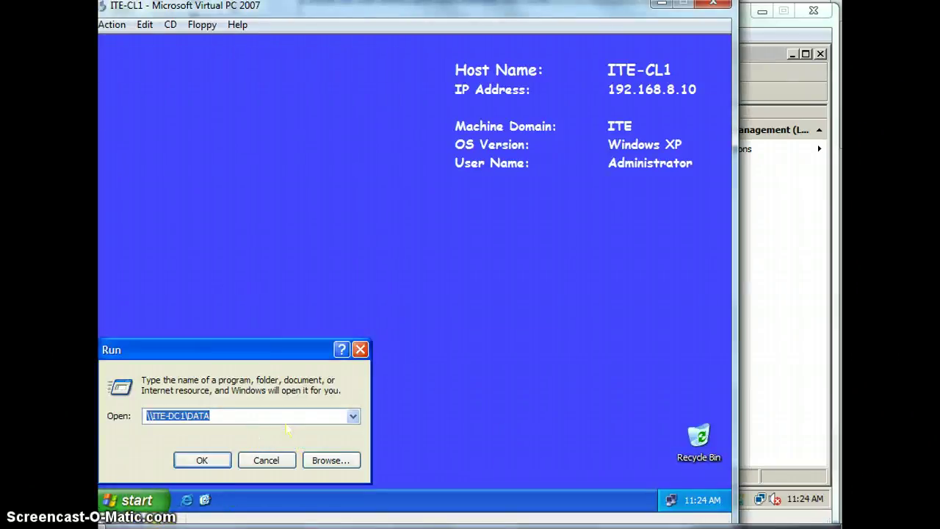
{"action": "key", "text": "Return"}
- Open Shadow.txt, add the second line version2, and close Notepad with the changes saved
{"action": "double_click", "coordinate": [136, 163]}
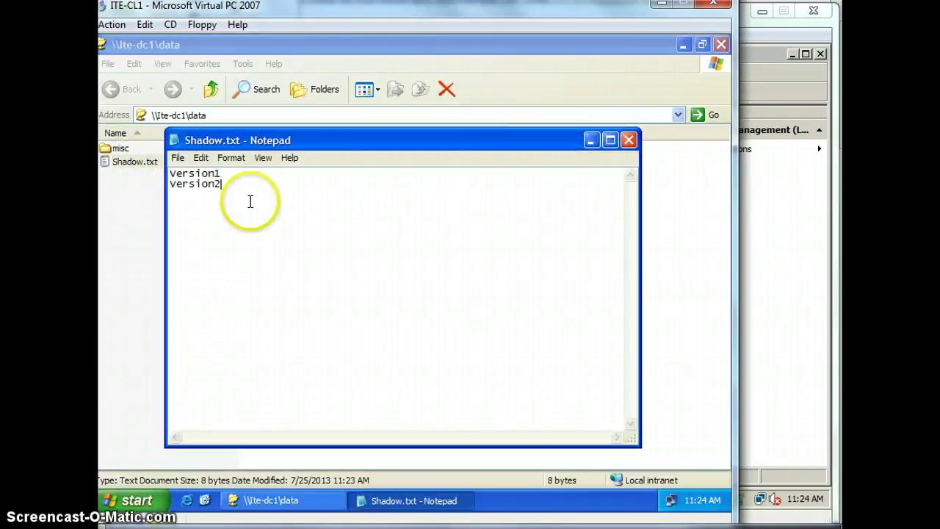
{"action": "left_click", "coordinate": [629, 140]}
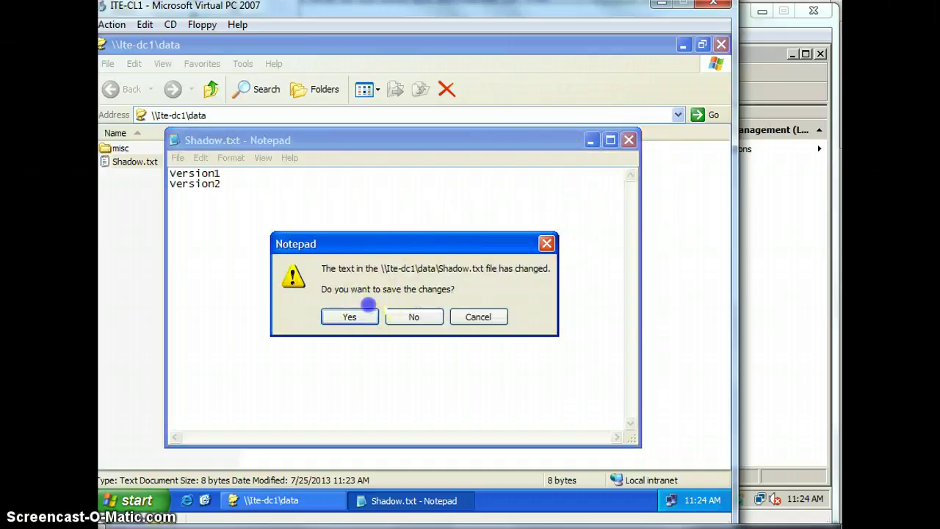
{"action": "left_click", "coordinate": [367, 309]}
{"action": "key", "text": "alt+Tab"}
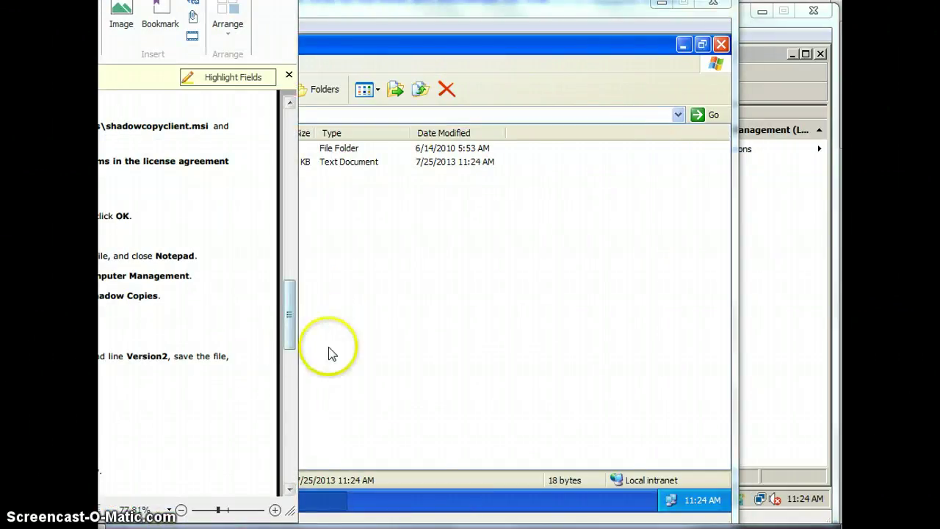
{"action": "key", "text": "alt+Tab"}
- Open the previous versions of Shadow.txt in its properties, view the contents of the listed version and close Notepad
{"action": "right_click", "coordinate": [156, 162]}
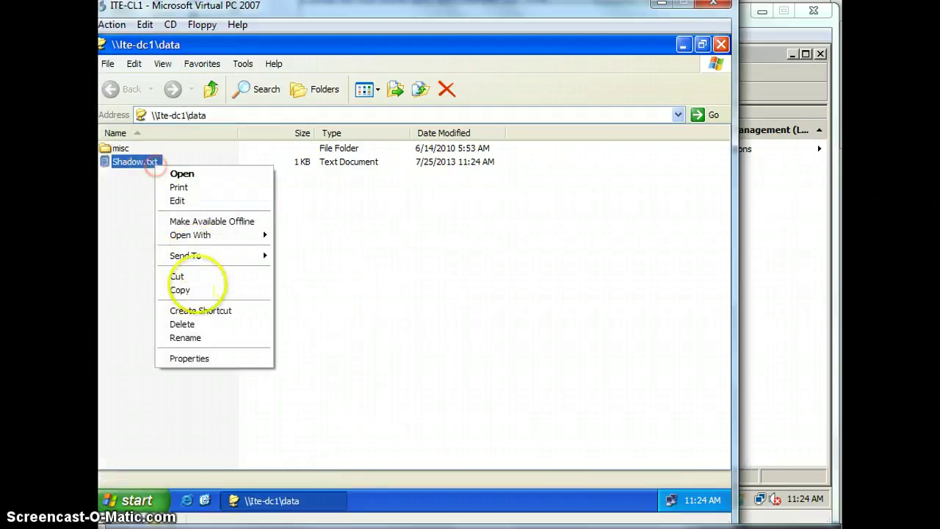
{"action": "left_click", "coordinate": [226, 359]}
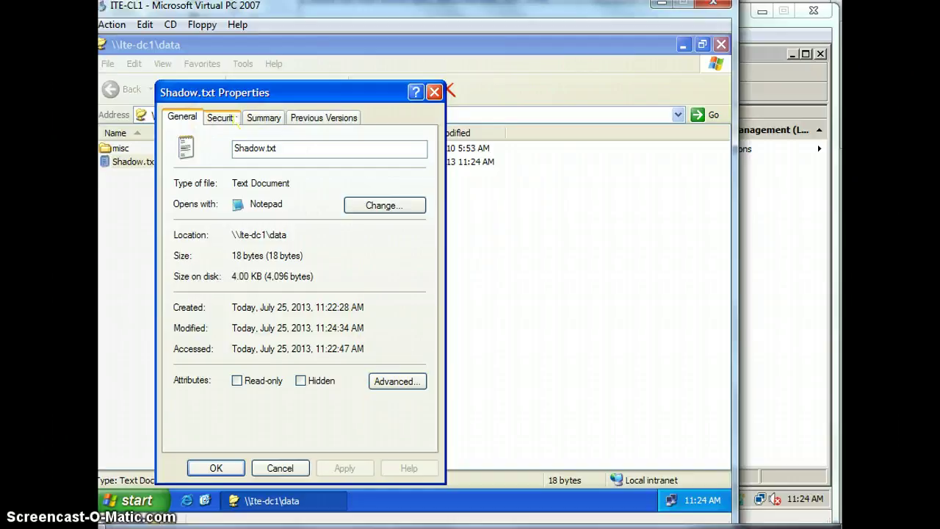
{"action": "left_click", "coordinate": [308, 116]}
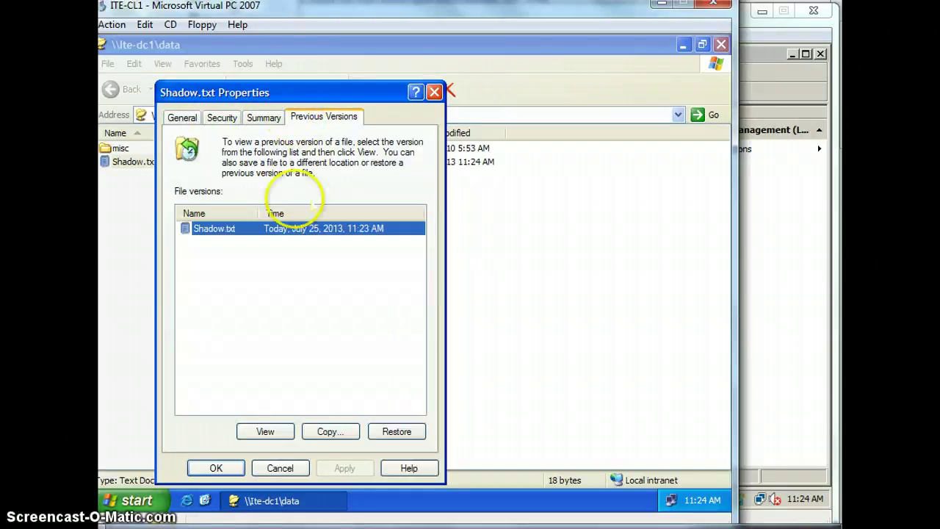
{"action": "left_click", "coordinate": [111, 420]}
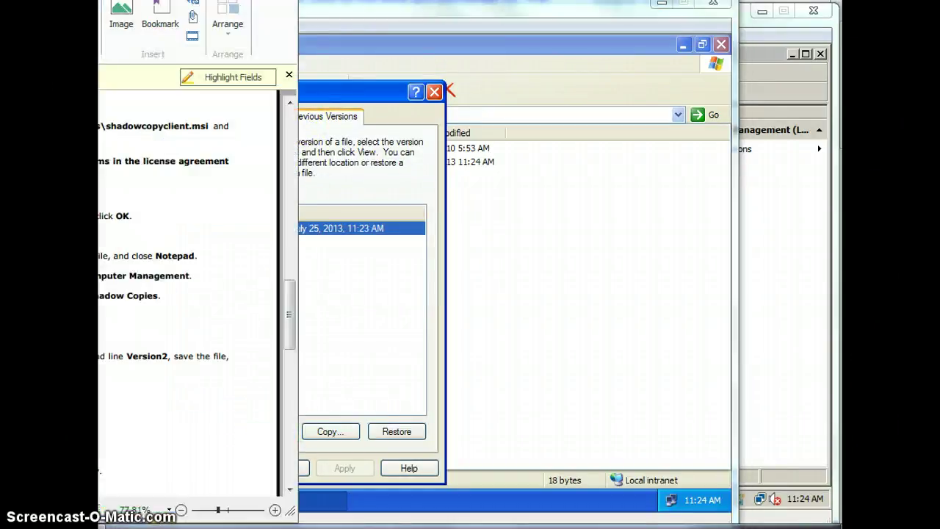
{"action": "left_click", "coordinate": [362, 392]}
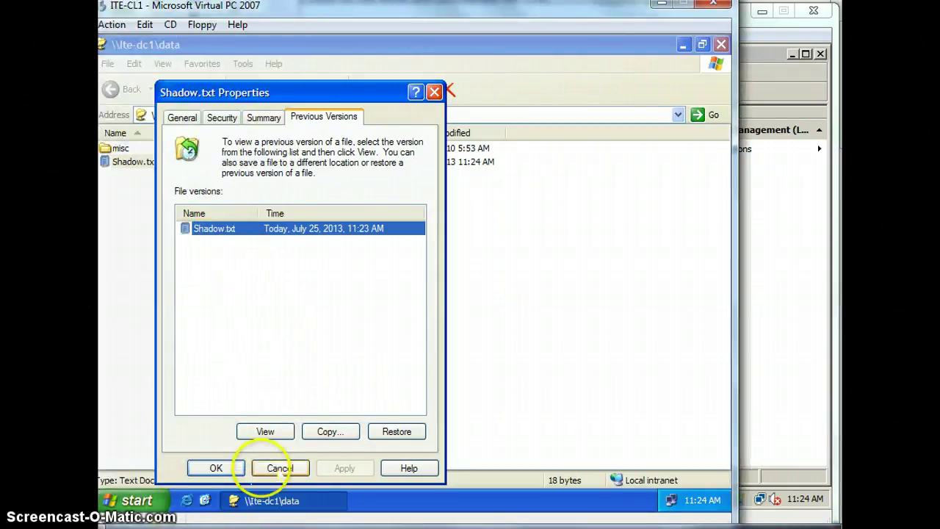
{"action": "left_click", "coordinate": [265, 432]}
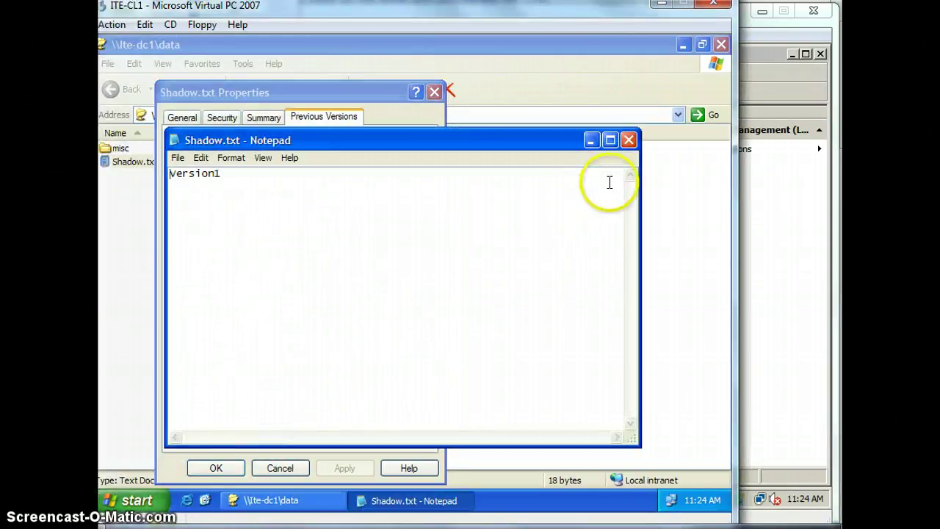
{"action": "left_click", "coordinate": [629, 140]}
- Copy the previous version of Shadow.txt to My Documents
{"action": "left_click", "coordinate": [174, 404]}
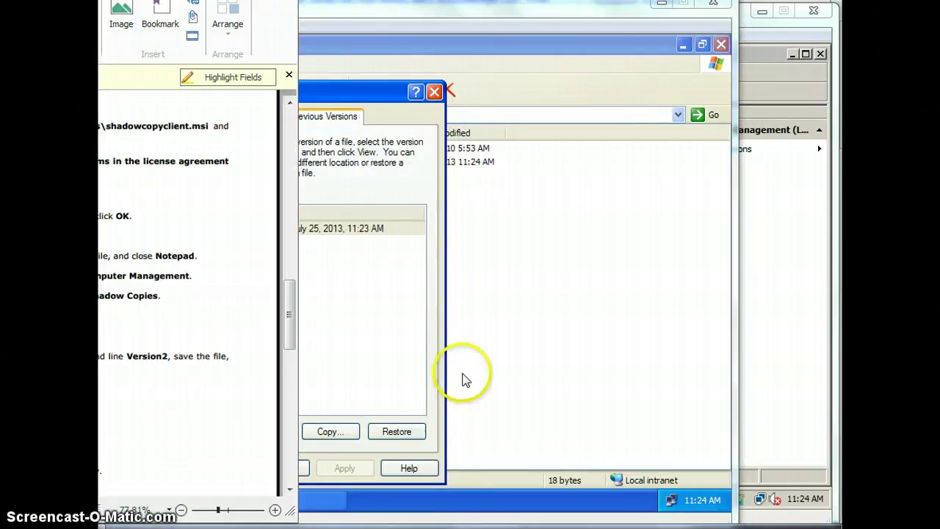
{"action": "left_click", "coordinate": [405, 342]}
{"action": "left_click", "coordinate": [330, 432]}
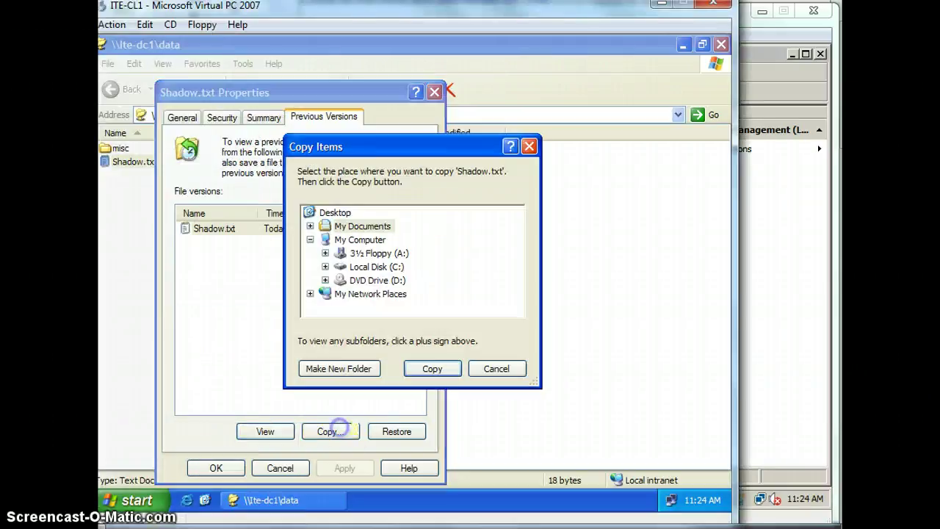
{"action": "left_click", "coordinate": [129, 233]}
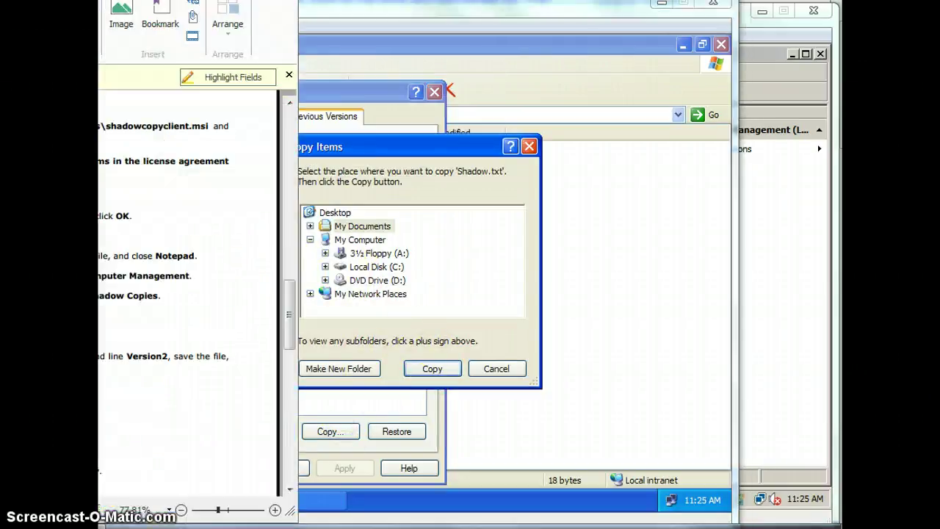
{"action": "left_click", "coordinate": [382, 265]}
{"action": "double_click", "coordinate": [363, 226]}
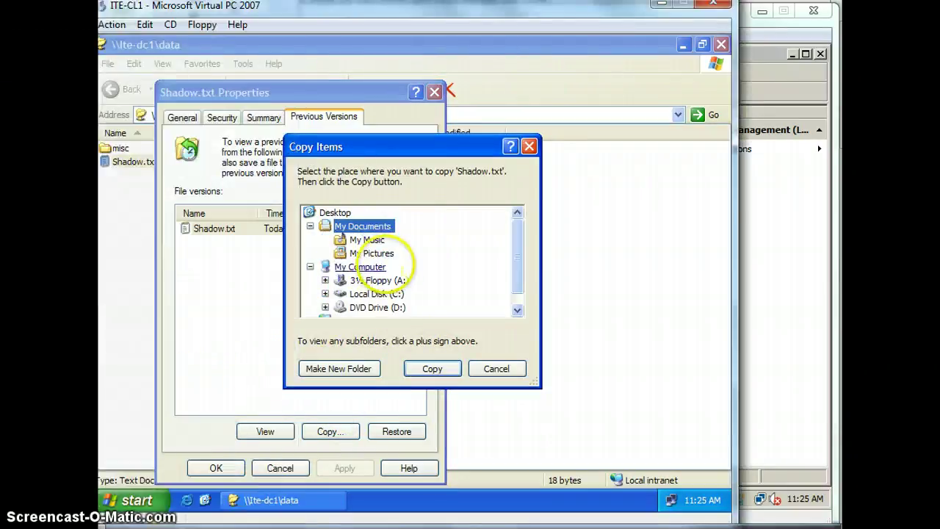
{"action": "left_click", "coordinate": [432, 369]}
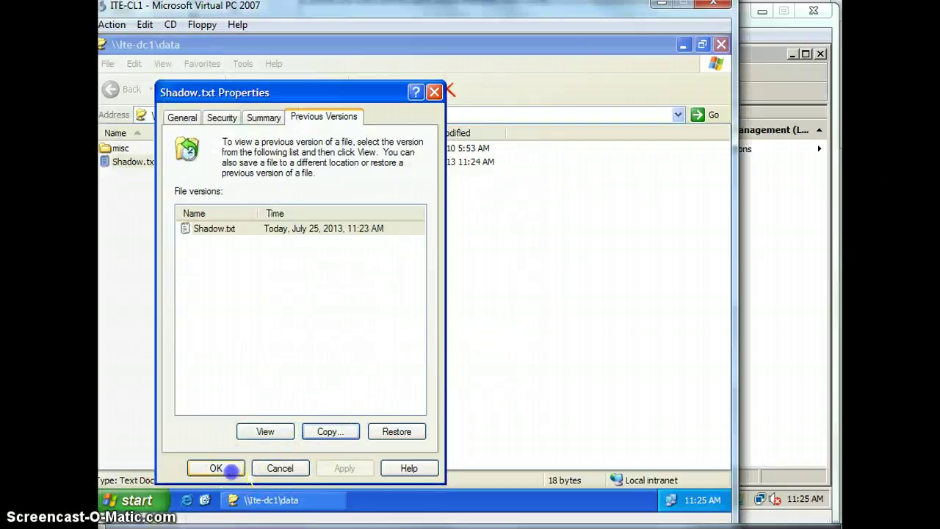
- Close the Shadow.txt properties and the DATA share window after checking the lab instructions
{"action": "left_click", "coordinate": [216, 468]}
{"action": "key", "text": "alt+Tab"}
{"action": "scroll", "coordinate": [188, 294], "scroll_direction": "down", "scroll_amount": 10}
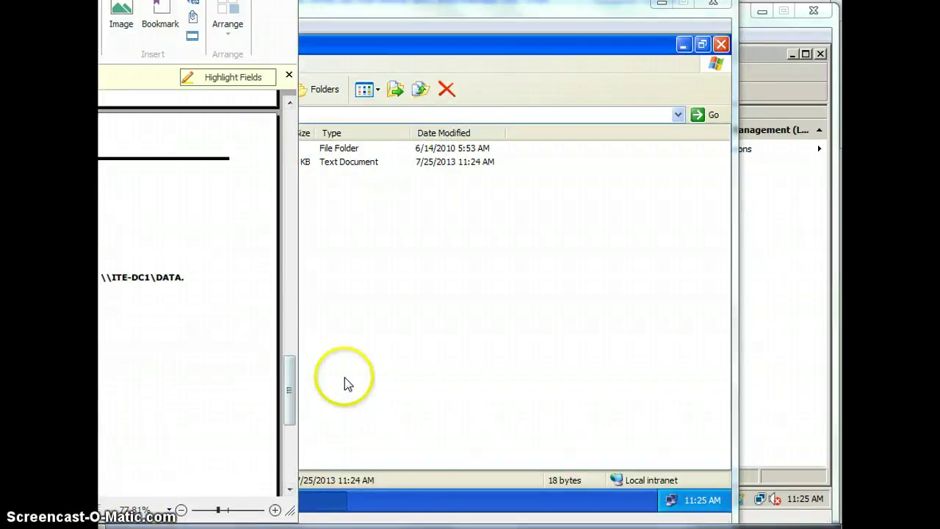
{"action": "left_click", "coordinate": [348, 384]}
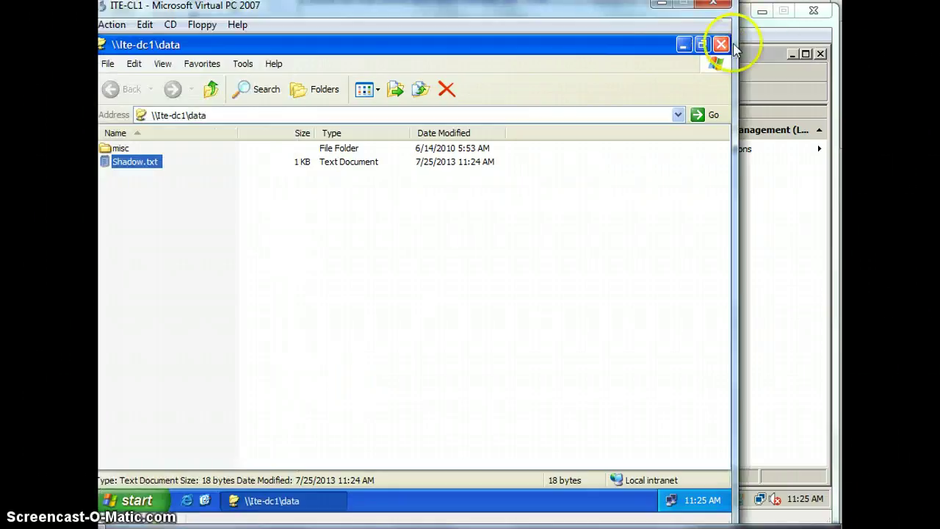
{"action": "left_click", "coordinate": [721, 44]}
- Open My Documents, view the contents of the copied Shadow.txt and close Notepad
{"action": "left_click", "coordinate": [134, 500]}
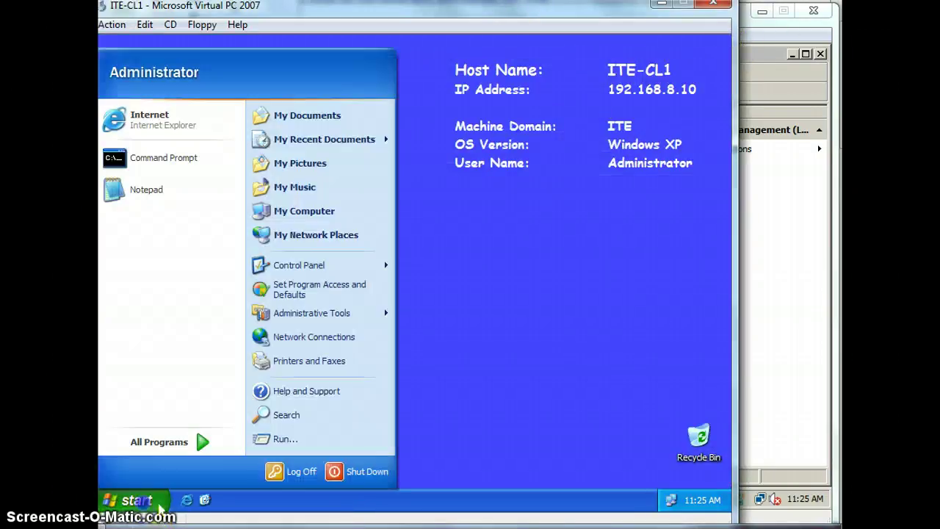
{"action": "left_click", "coordinate": [332, 116]}
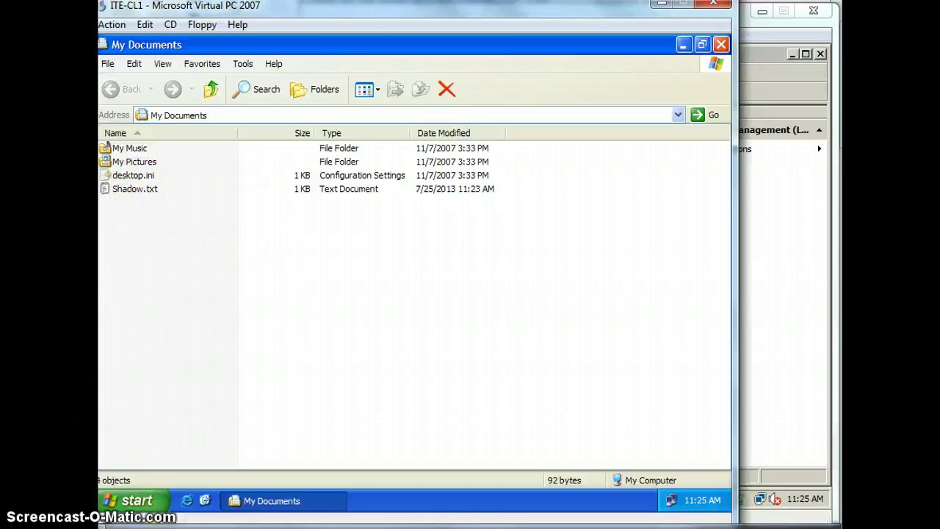
{"action": "key", "text": "alt+Tab"}
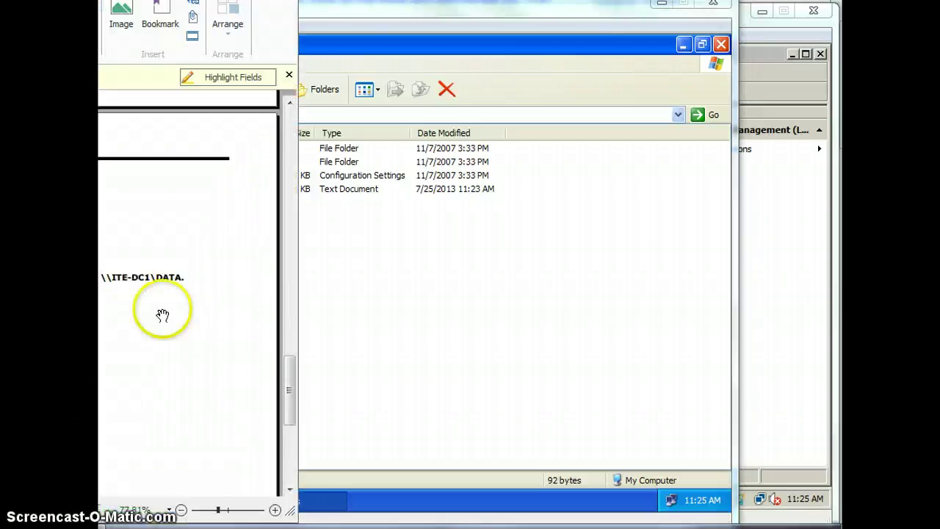
{"action": "left_click", "coordinate": [322, 309]}
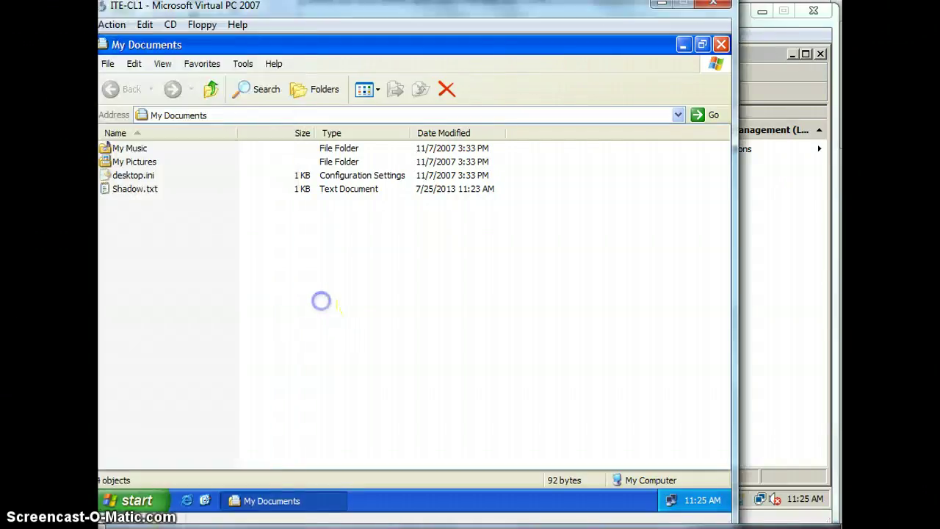
{"action": "double_click", "coordinate": [130, 189]}
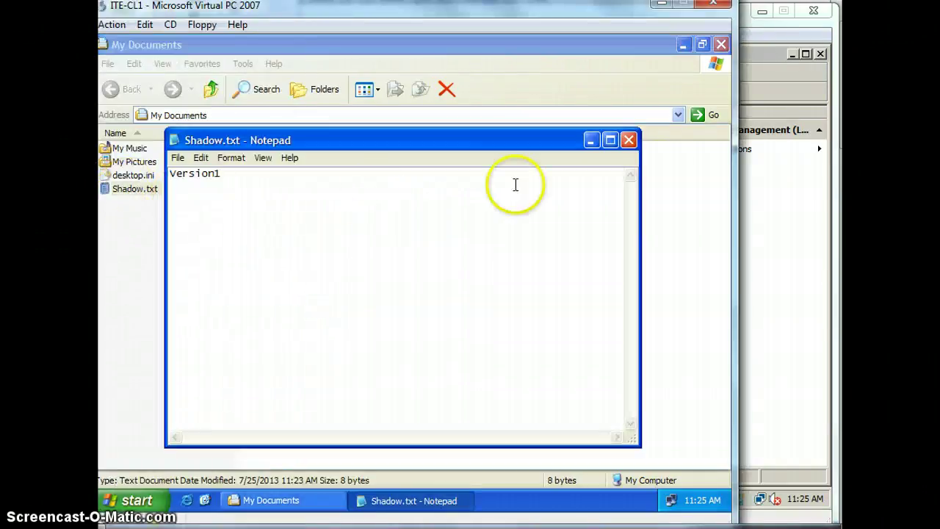
{"action": "left_click", "coordinate": [629, 140]}
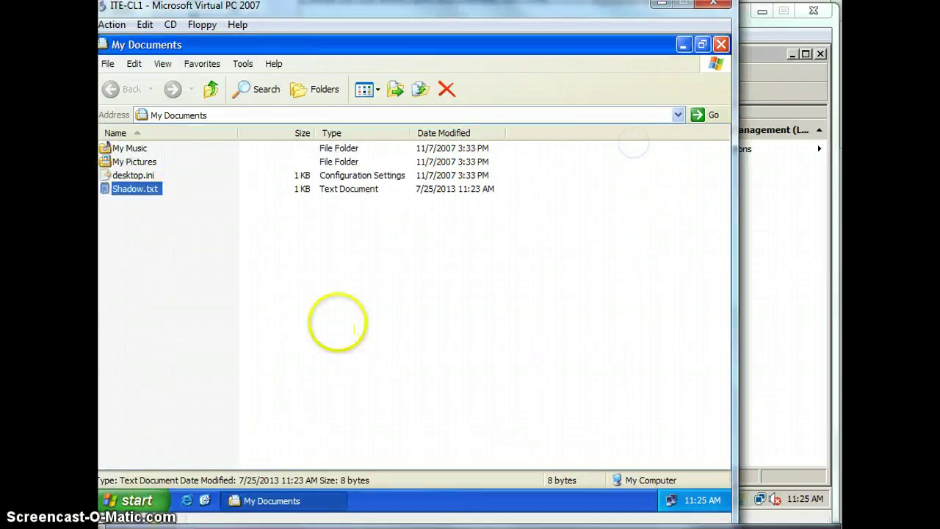
- Open the network share \\ITE-DC1\DATA from the Windows XP client
{"action": "left_click", "coordinate": [137, 499]}
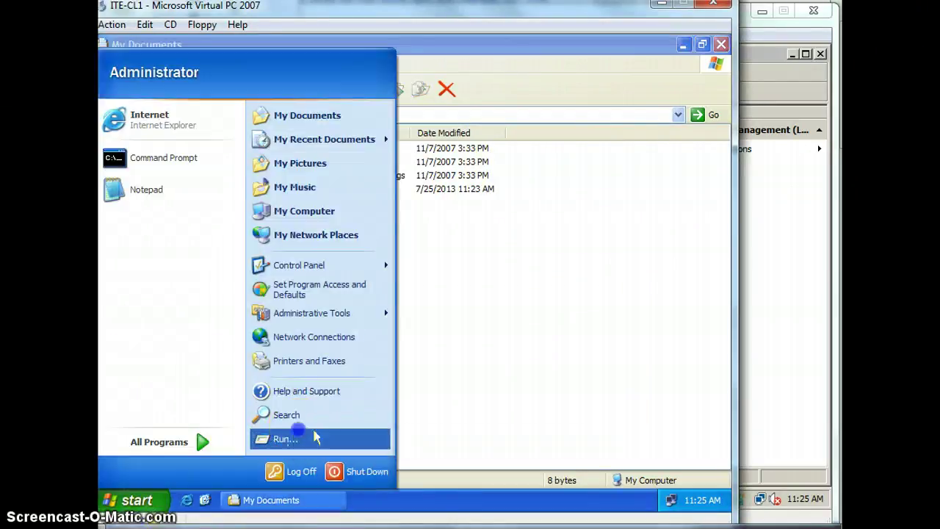
{"action": "left_click", "coordinate": [290, 439]}
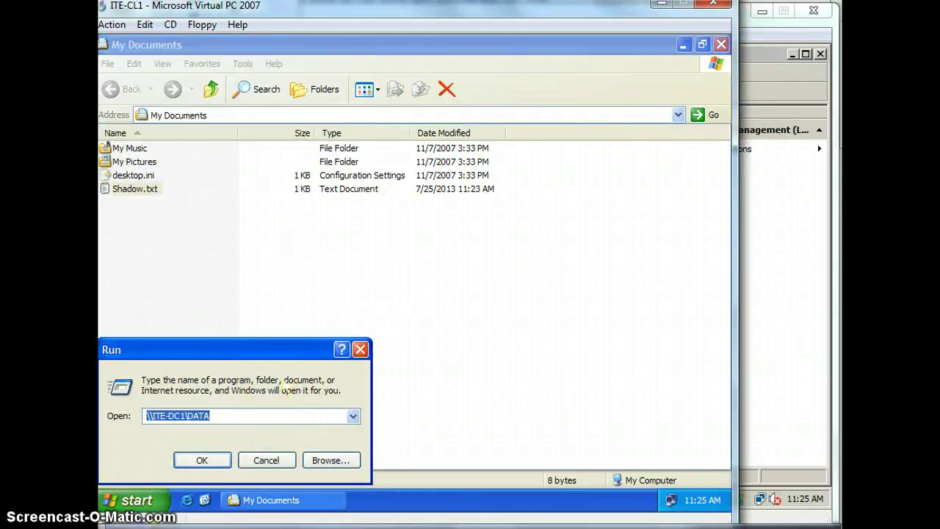
{"action": "left_click", "coordinate": [314, 423]}
{"action": "key", "text": "Return"}
{"action": "left_click", "coordinate": [243, 298]}
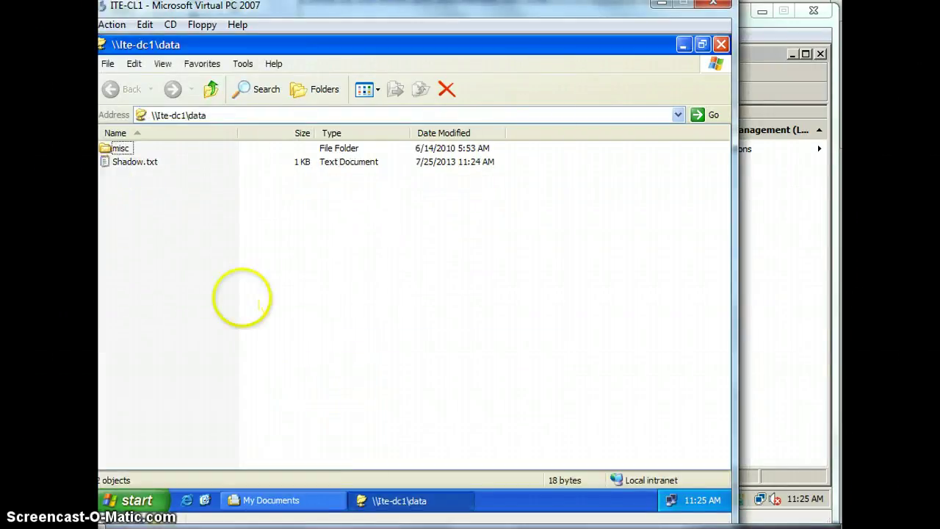
- Delete the misc folder and Shadow.txt from the DATA share and close the share window
{"action": "left_click_drag", "start_coordinate": [214, 256], "coordinate": [146, 157]}
{"action": "key", "text": "Delete"}
{"action": "key", "text": "Return"}
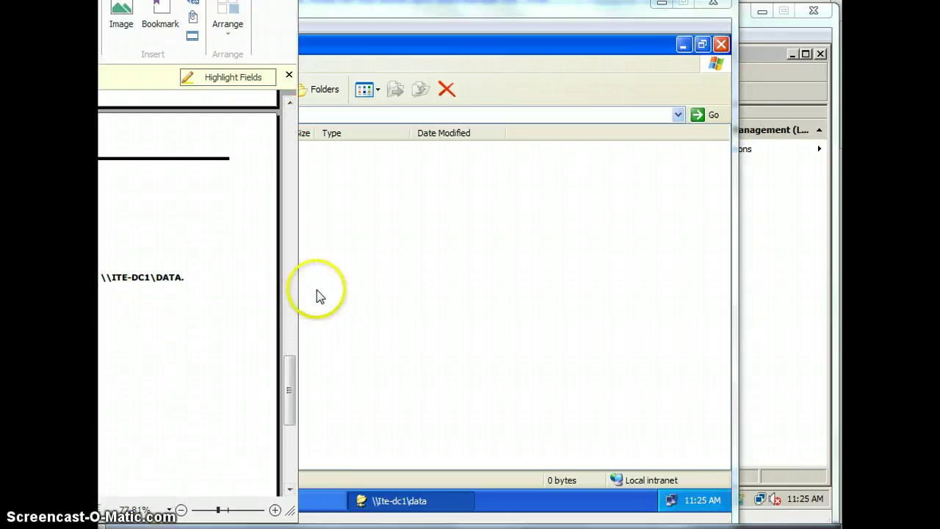
{"action": "left_click", "coordinate": [713, 59]}
{"action": "left_click", "coordinate": [722, 44]}
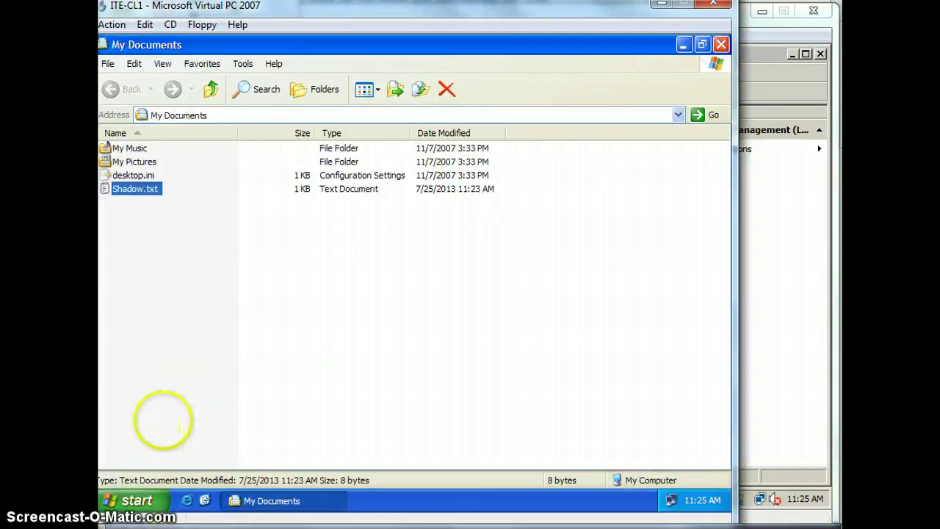
- Open the list of shared folders on the server at \\ITE-DC1\
{"action": "left_click", "coordinate": [134, 500]}
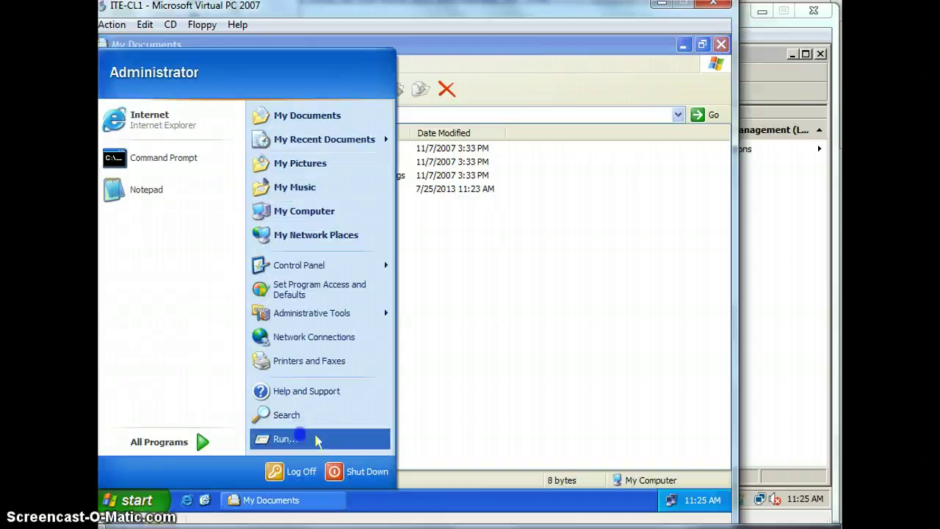
{"action": "left_click", "coordinate": [293, 437]}
{"action": "key", "text": "End"}
{"action": "key", "text": "BackSpace"}
{"action": "key", "text": "BackSpace"}
{"action": "key", "text": "BackSpace"}
{"action": "key", "text": "BackSpace"}
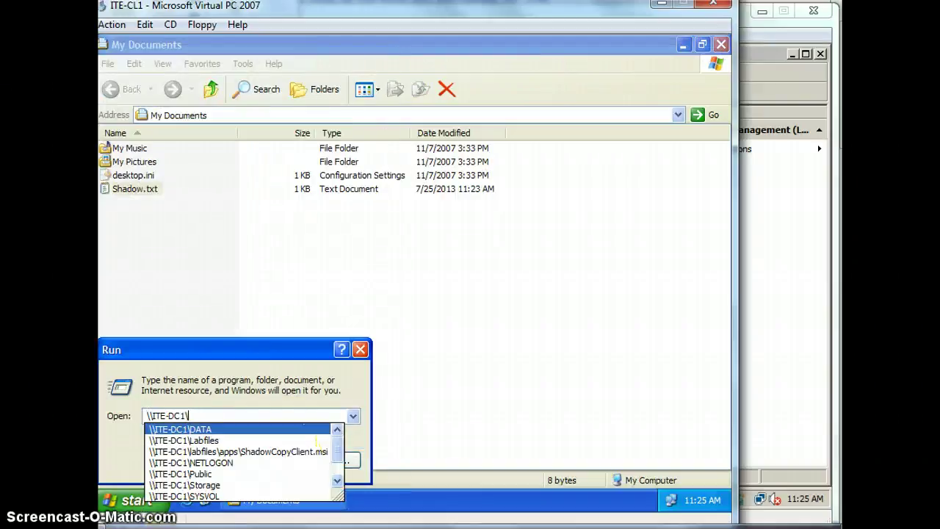
{"action": "key", "text": "Return"}
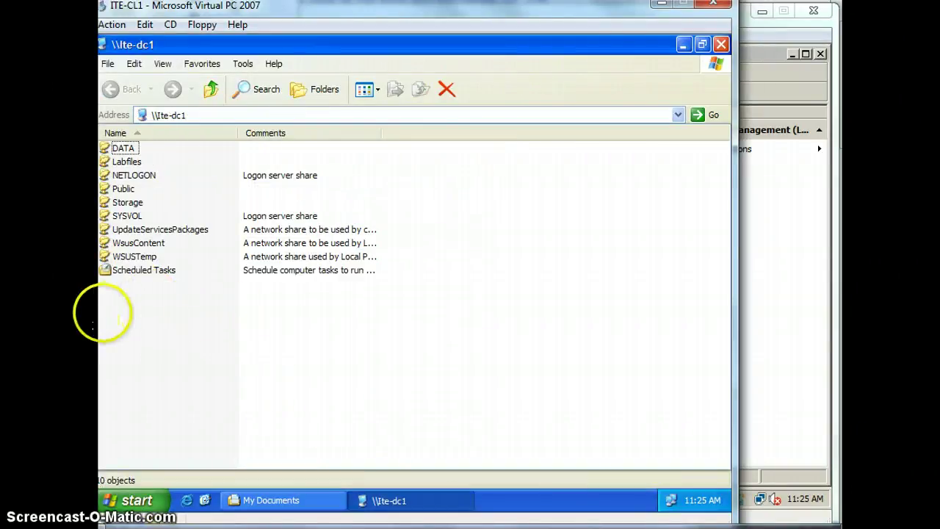
{"action": "left_click", "coordinate": [116, 314]}
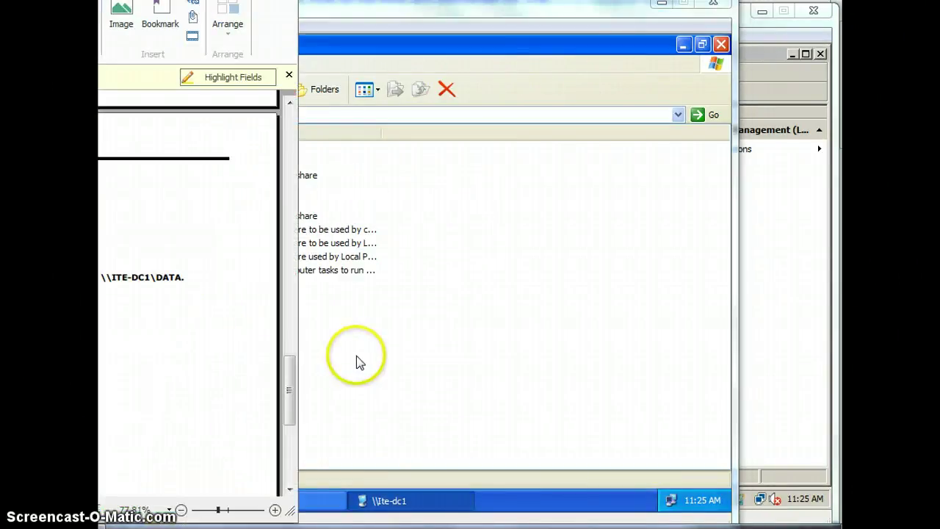
{"action": "left_click", "coordinate": [357, 359]}
- Restore the DATA share to its July 25, 2013, 11:23 AM previous version and close its properties
{"action": "right_click", "coordinate": [130, 151]}
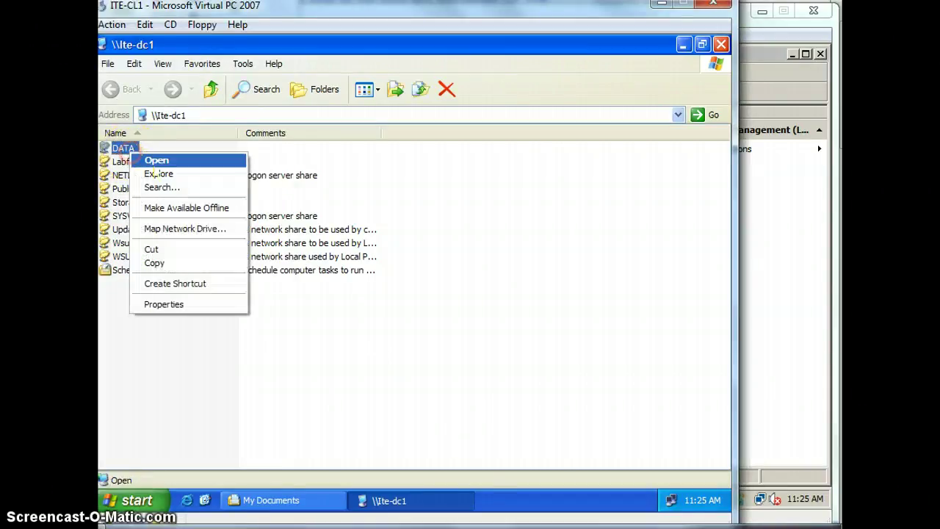
{"action": "left_click", "coordinate": [202, 305]}
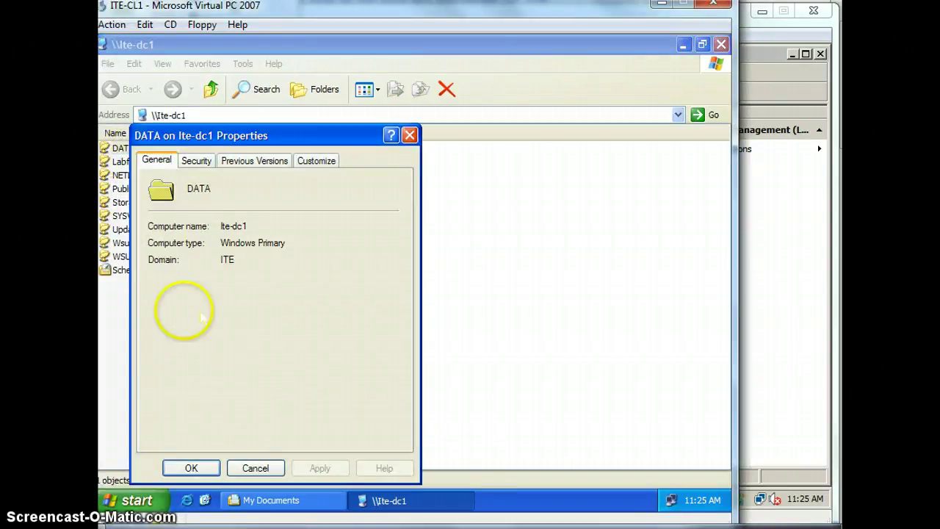
{"action": "left_click", "coordinate": [265, 161]}
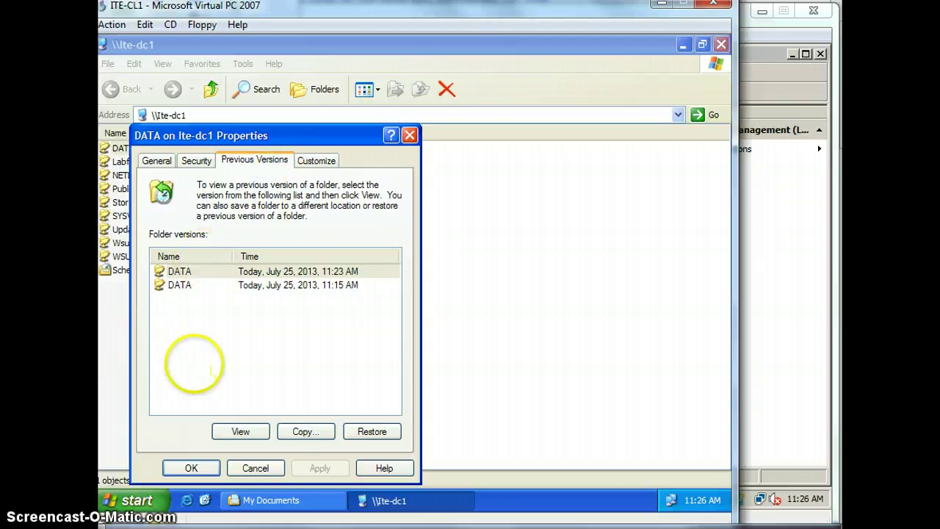
{"action": "left_click", "coordinate": [372, 431]}
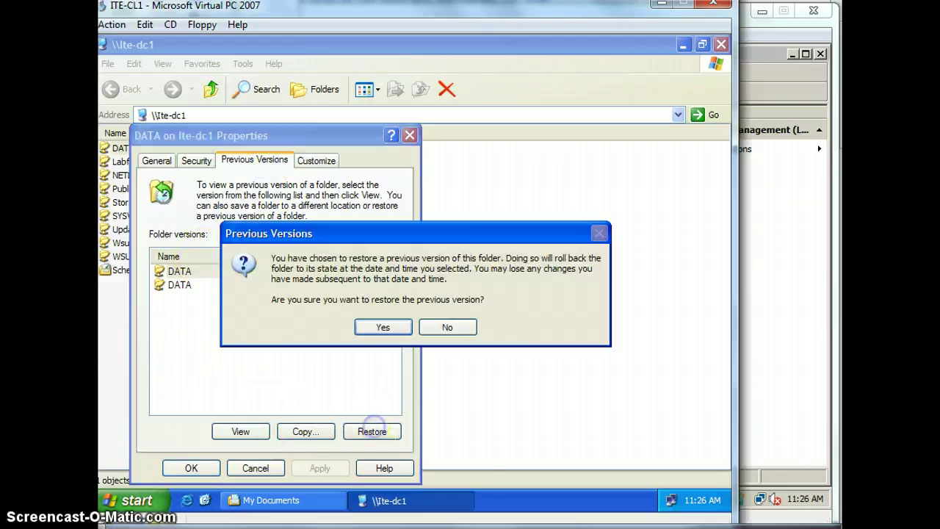
{"action": "left_click", "coordinate": [384, 329]}
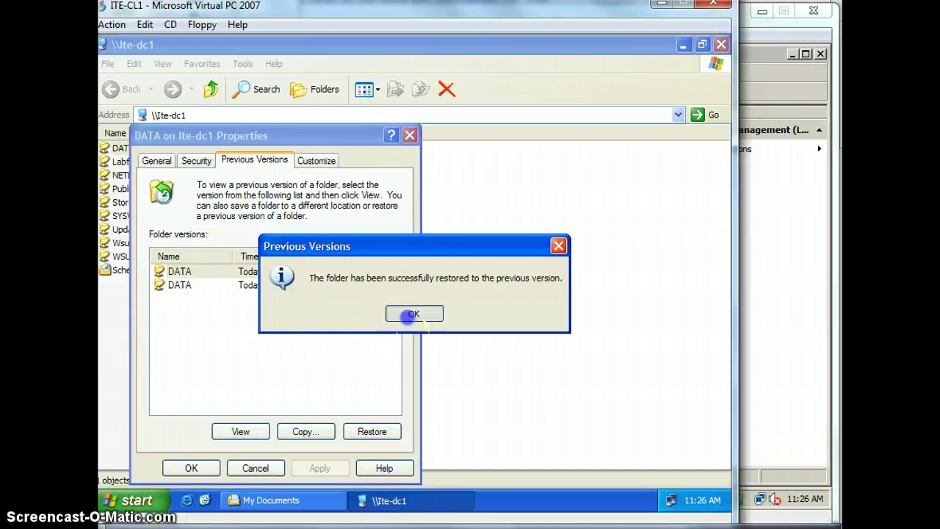
{"action": "left_click", "coordinate": [414, 315]}
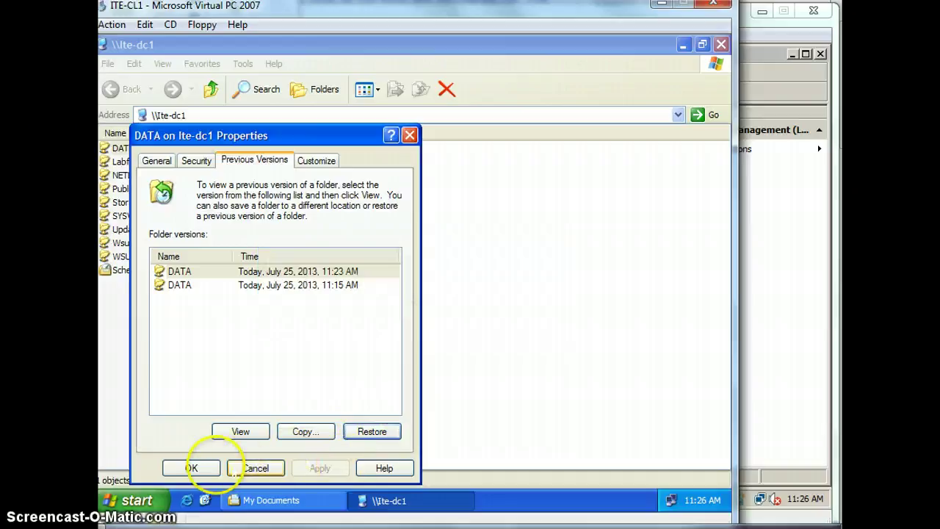
{"action": "left_click", "coordinate": [193, 468]}
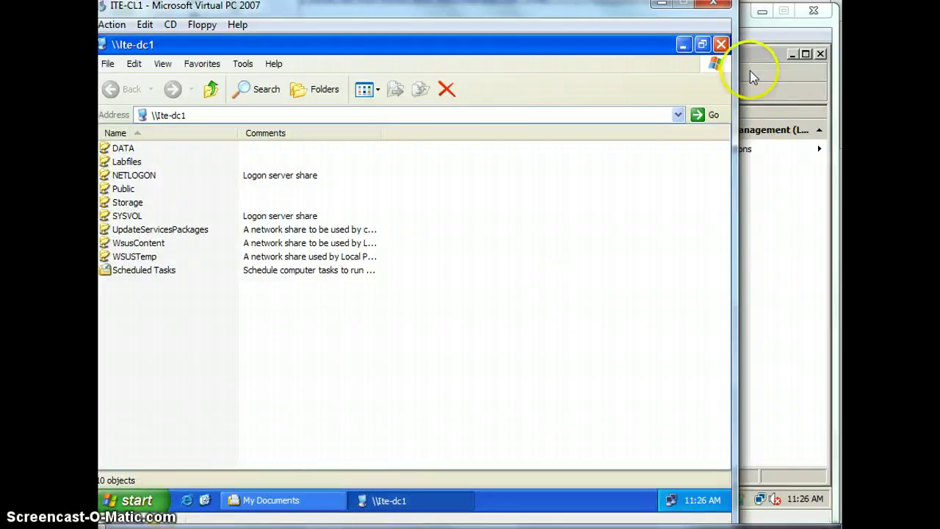
- Close the server's share list and reopen \\ITE-DC1\DATA to check the restored contents
{"action": "left_click", "coordinate": [722, 44]}
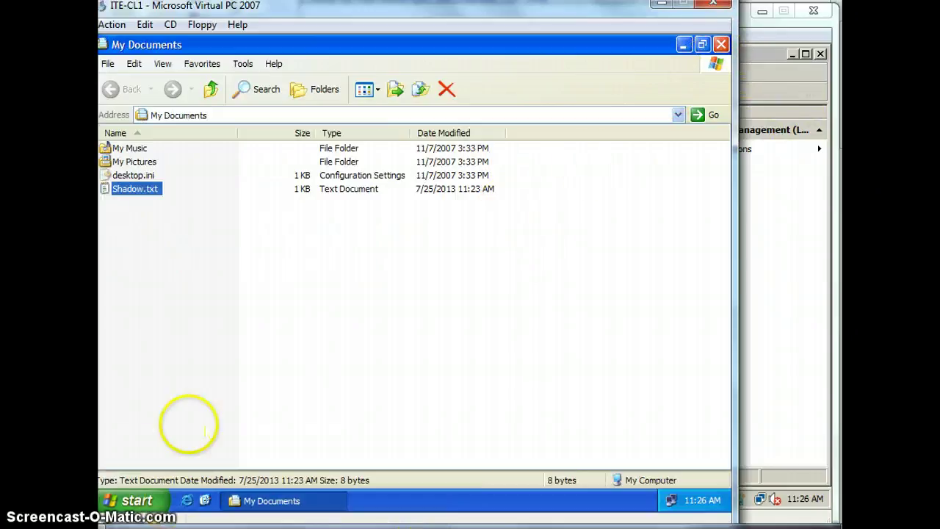
{"action": "left_click", "coordinate": [132, 500]}
{"action": "left_click", "coordinate": [346, 439]}
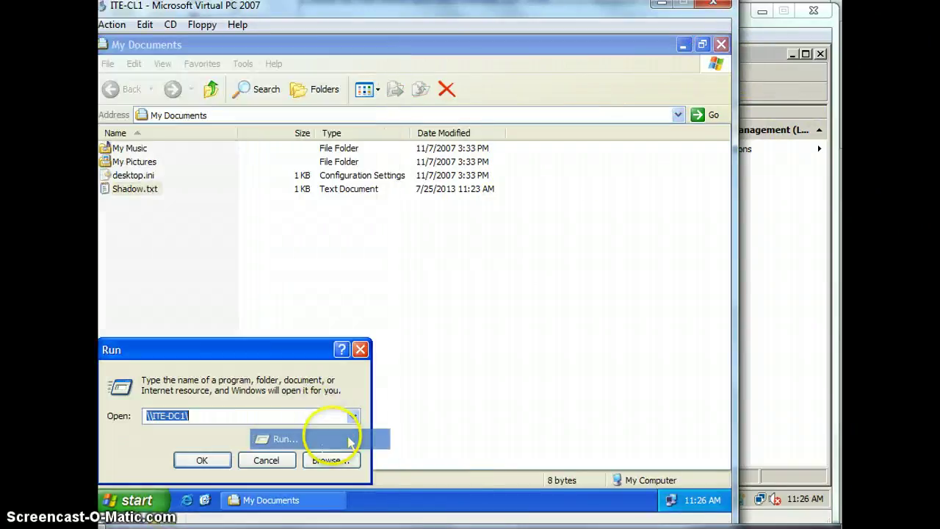
{"action": "left_click", "coordinate": [273, 417]}
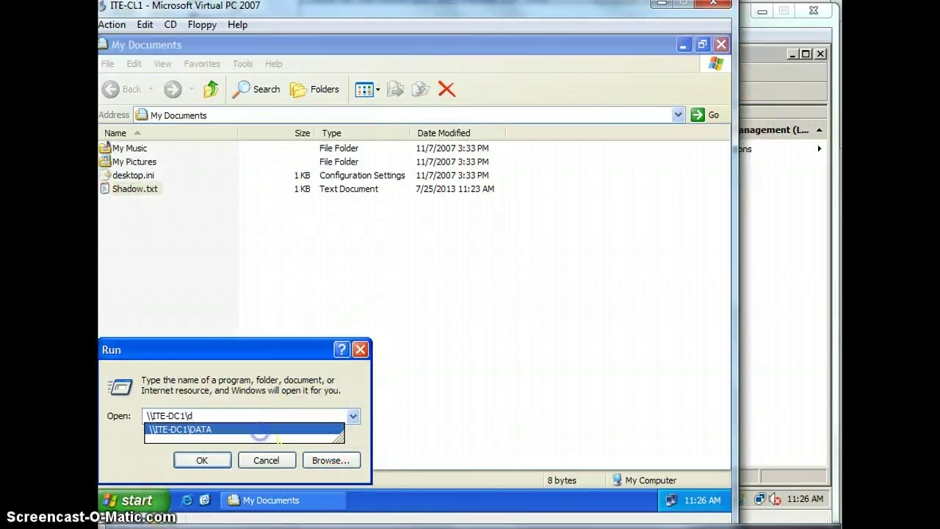
{"action": "left_click", "coordinate": [262, 431]}
{"action": "left_click", "coordinate": [220, 458]}
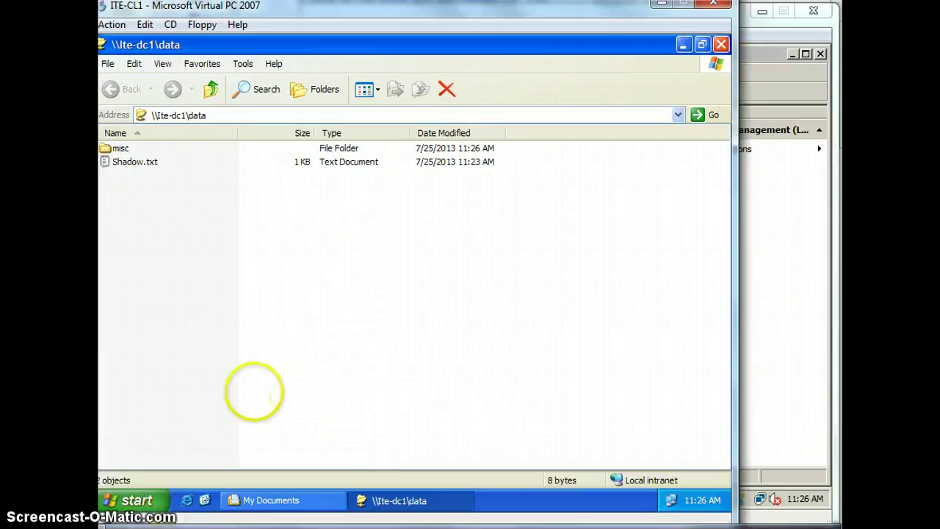
- Review the remaining lab instructions, and close the DATA share and My Documents windows
{"action": "key", "text": "alt+Tab"}
{"action": "scroll", "coordinate": [188, 294], "scroll_direction": "down", "scroll_amount": 3}
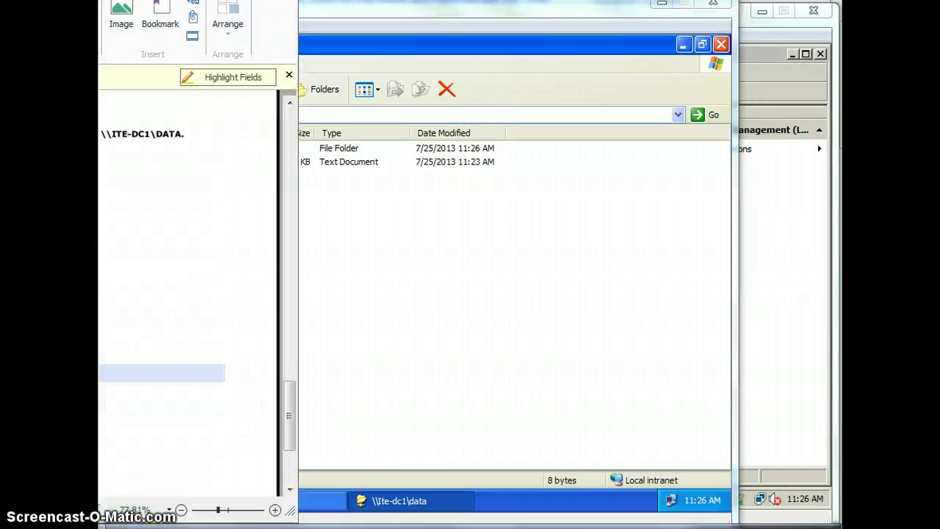
{"action": "scroll", "coordinate": [188, 294], "scroll_direction": "up", "scroll_amount": 1}
{"action": "scroll", "coordinate": [188, 294], "scroll_direction": "down", "scroll_amount": 4}
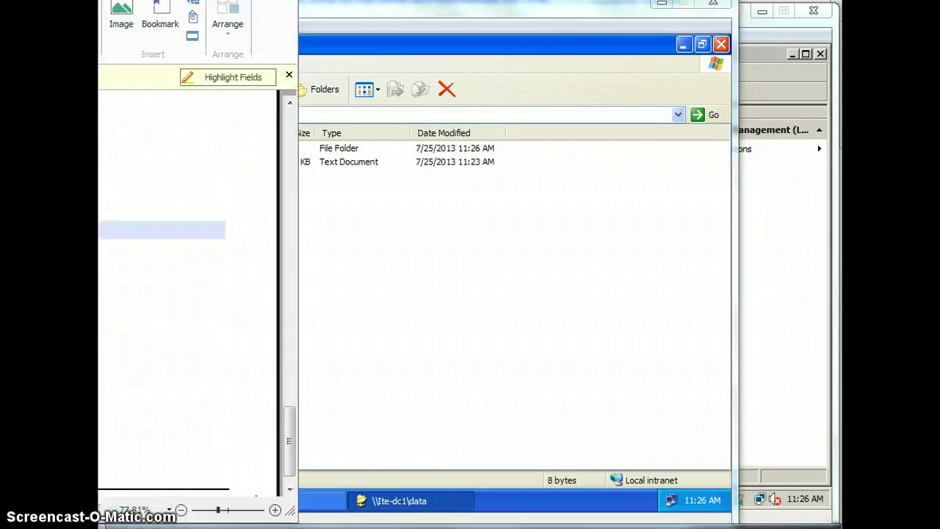
{"action": "scroll", "coordinate": [188, 294], "scroll_direction": "up", "scroll_amount": 4}
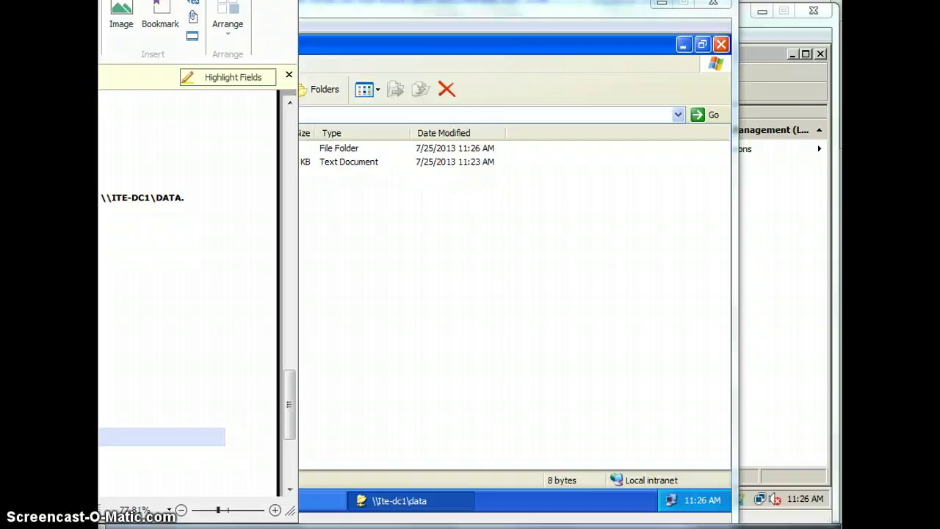
{"action": "left_click", "coordinate": [628, 359]}
{"action": "left_click", "coordinate": [722, 44]}
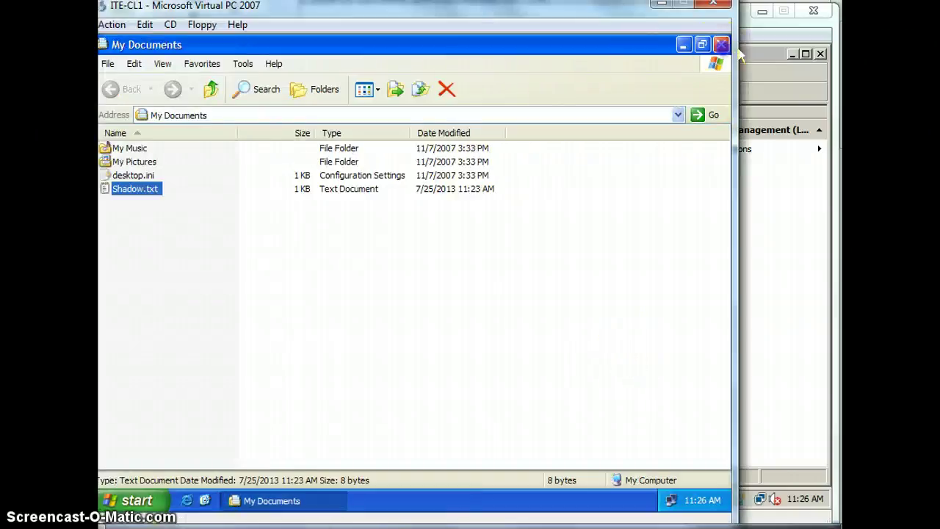
{"action": "left_click", "coordinate": [721, 40]}
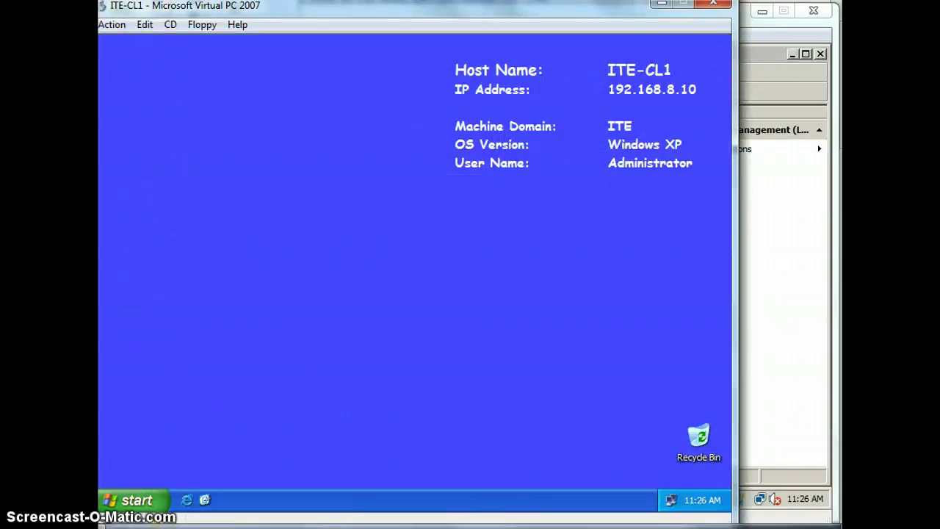